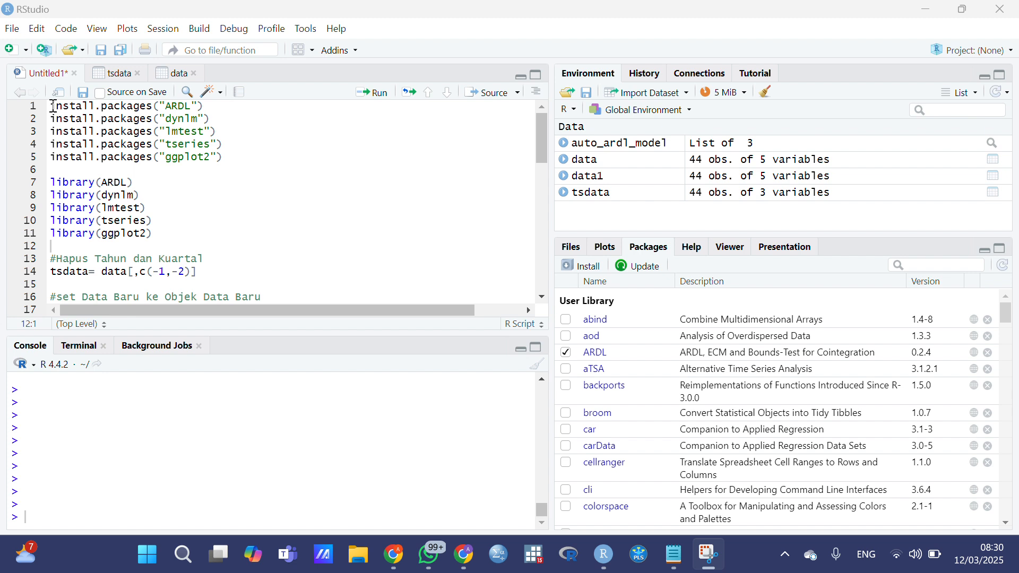
drag(53, 107, 231, 156)
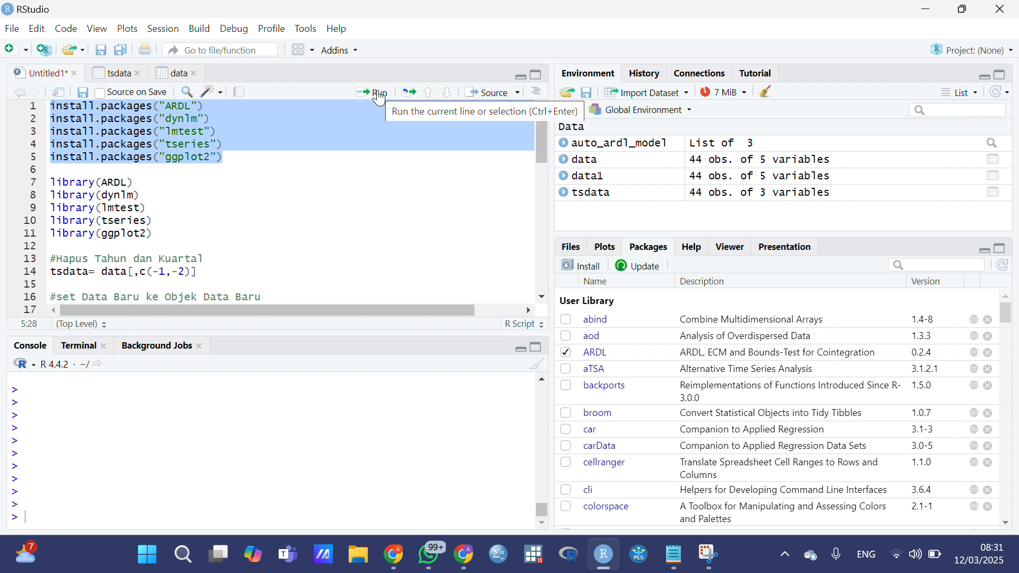
click(269, 167)
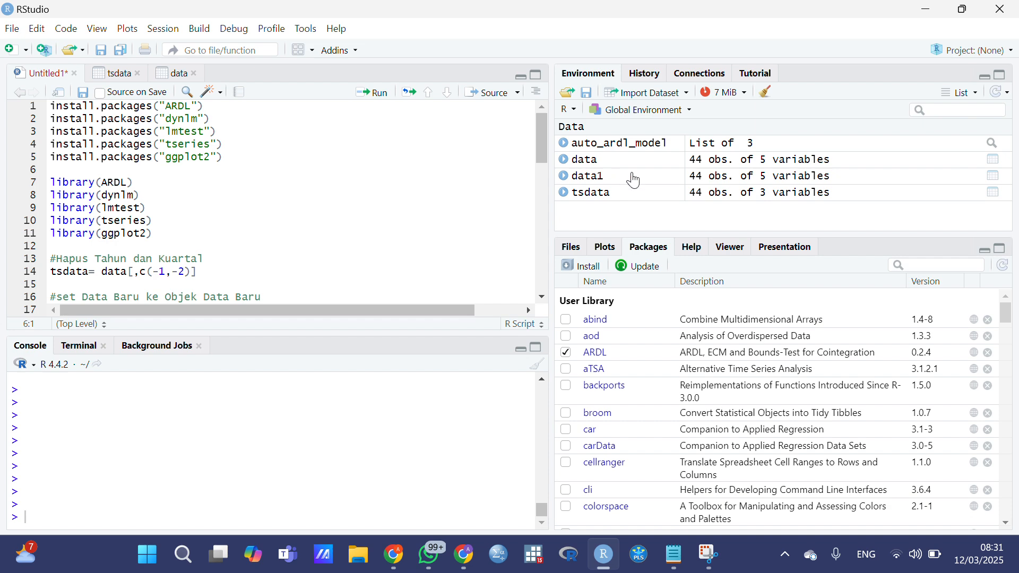
click(585, 270)
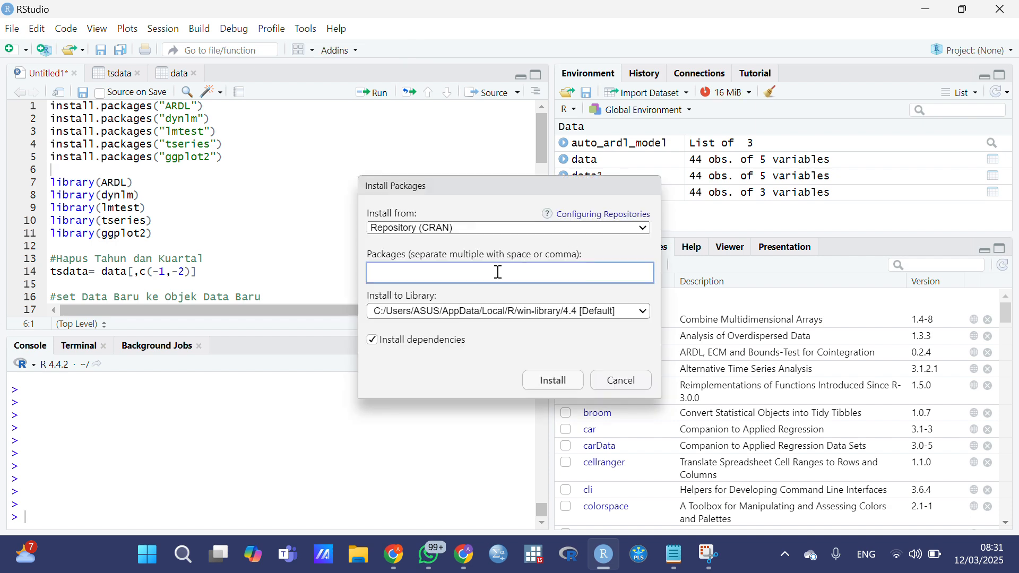
text(ARDL)
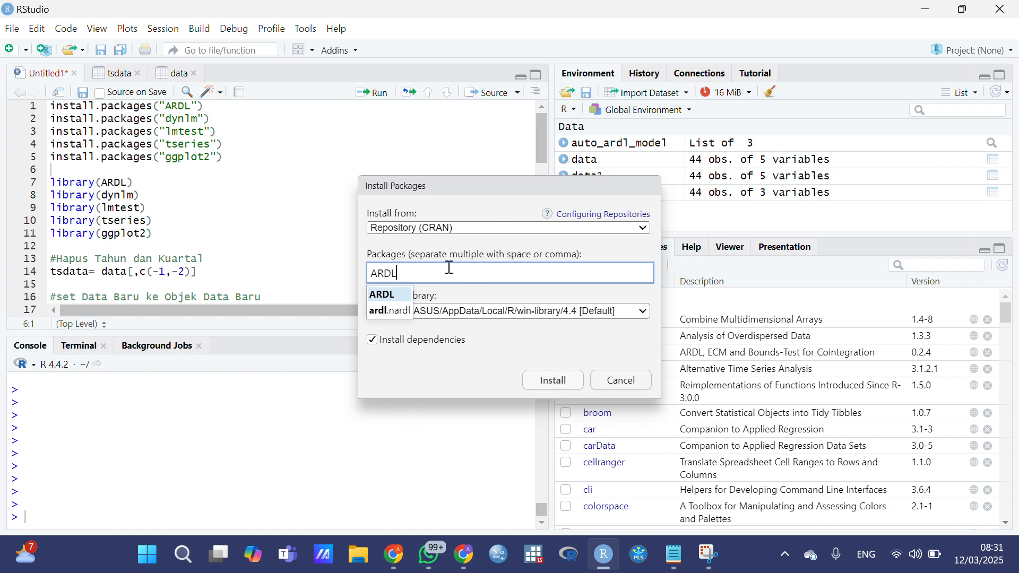
key(BackSpace)
key(BackSpace)
key(BackSpace)
key(BackSpace)
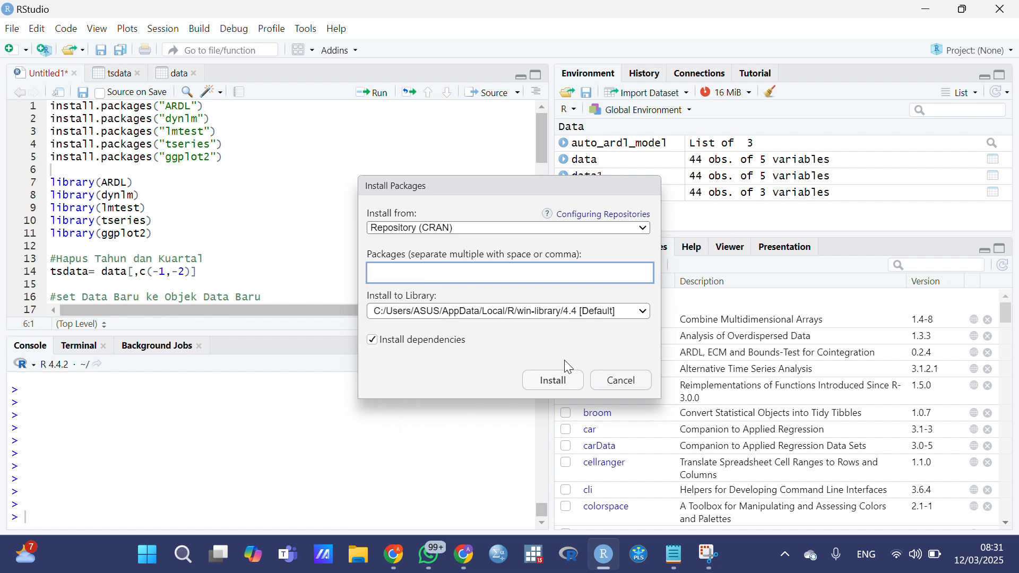
click(609, 383)
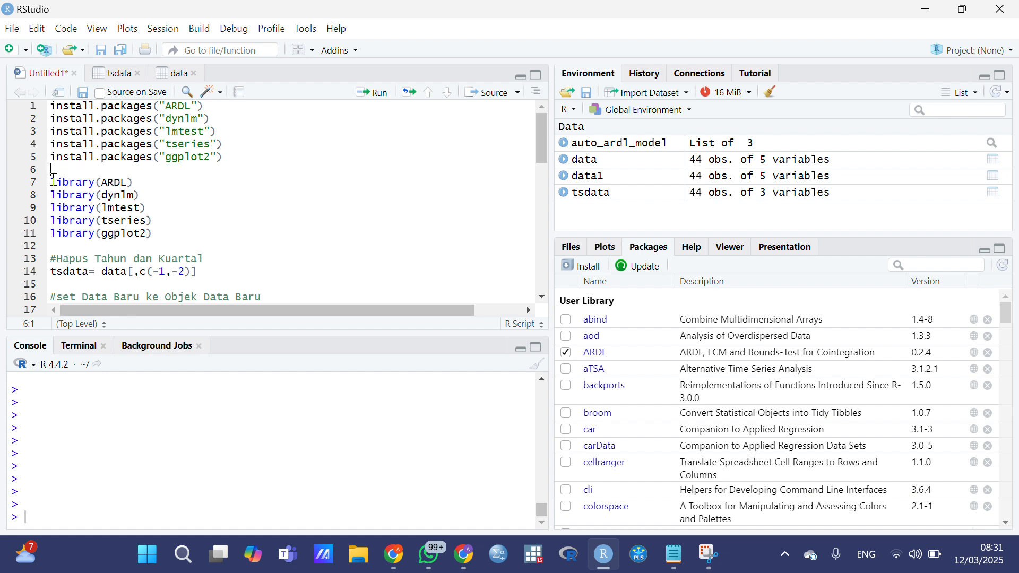
Step: Check that the dynlm package from the script's library lines is installed and loaded by filtering the package list for "dynl"
drag(54, 180, 169, 236)
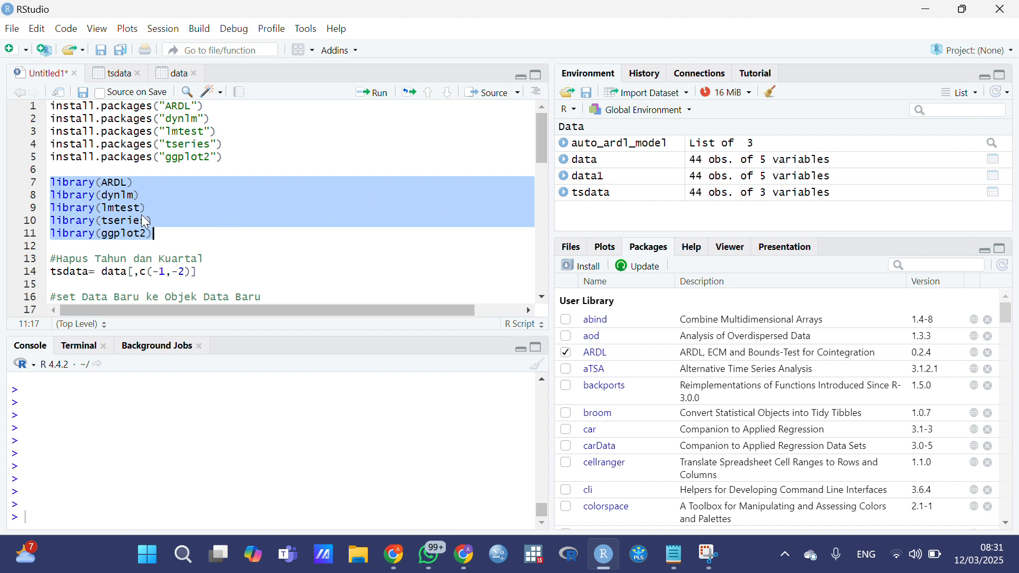
click(191, 221)
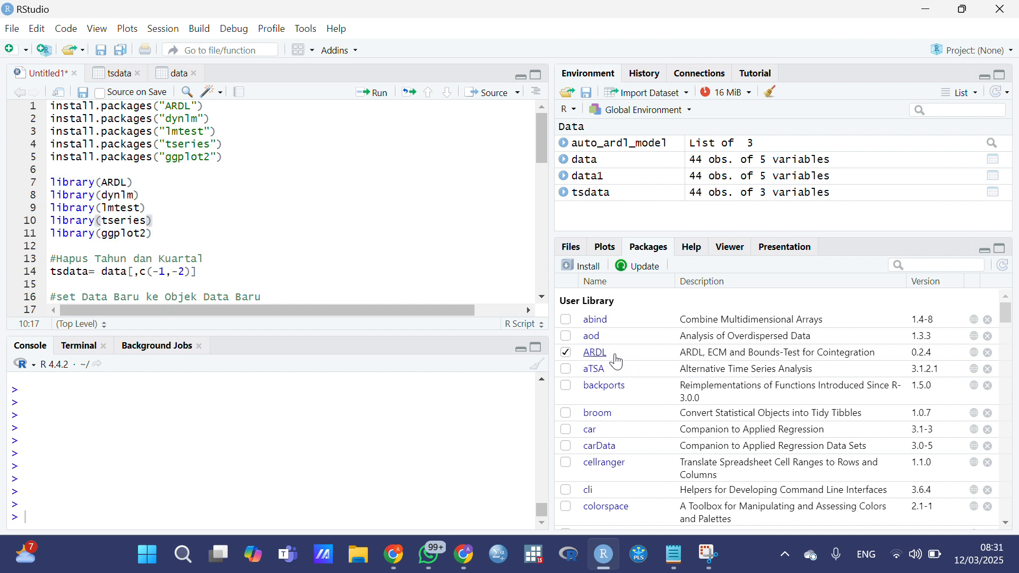
click(931, 267)
text(dynl)
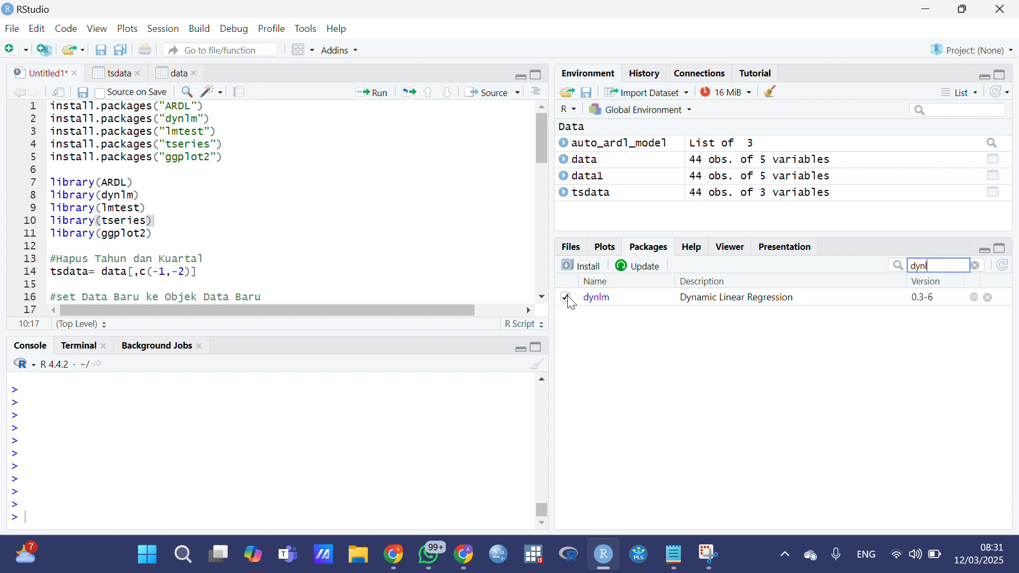
click(978, 267)
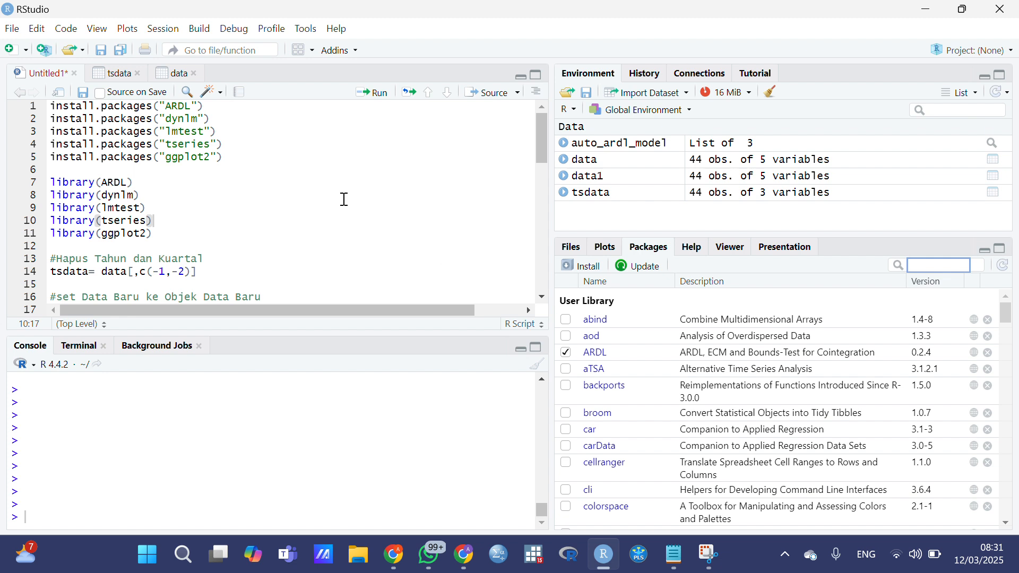
Step: Start an Excel dataset import and choose the file "data ardl" from the KULIAHHH folder by searching for "data"
scroll(345, 199, down, 3)
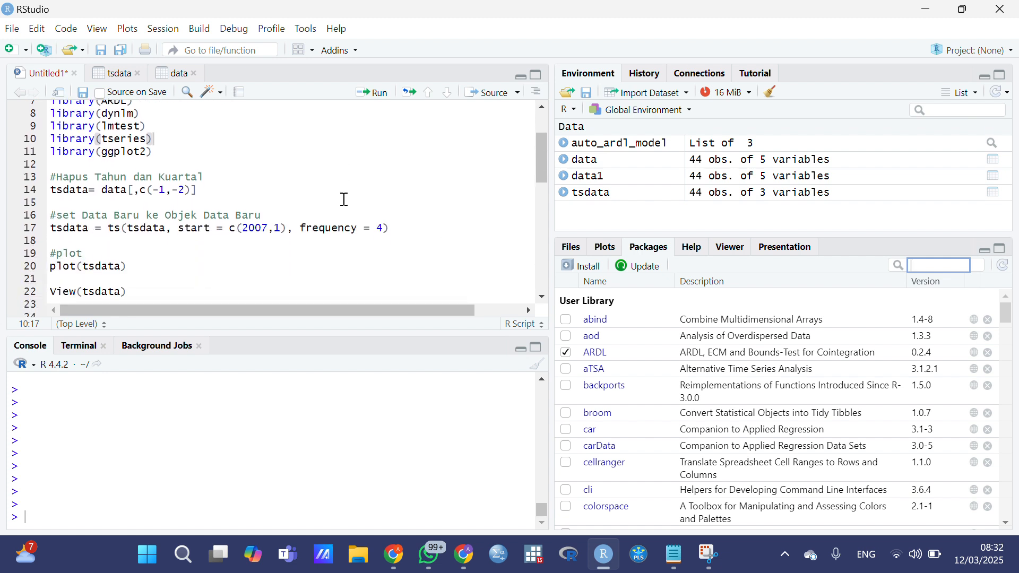
click(685, 95)
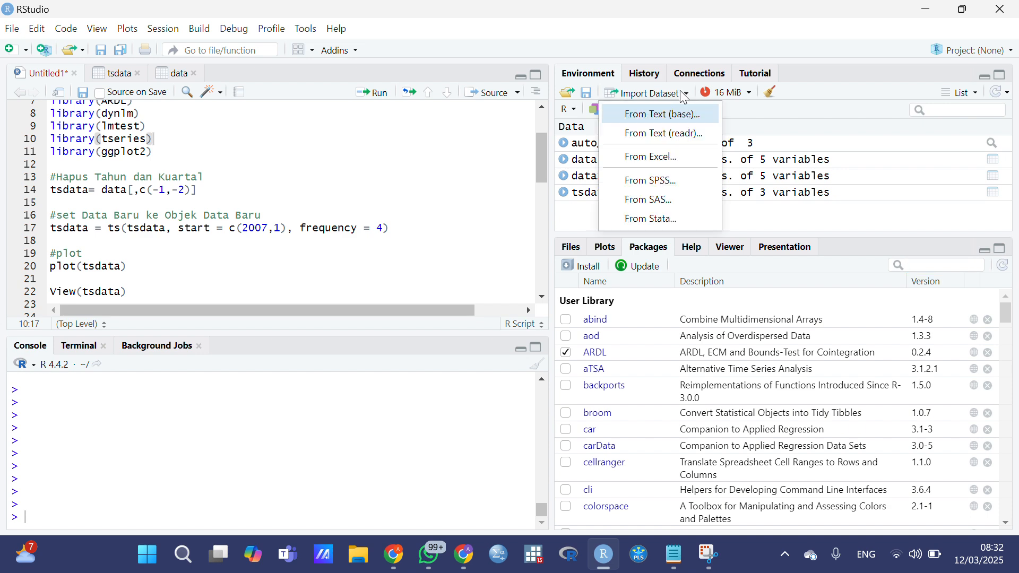
click(682, 159)
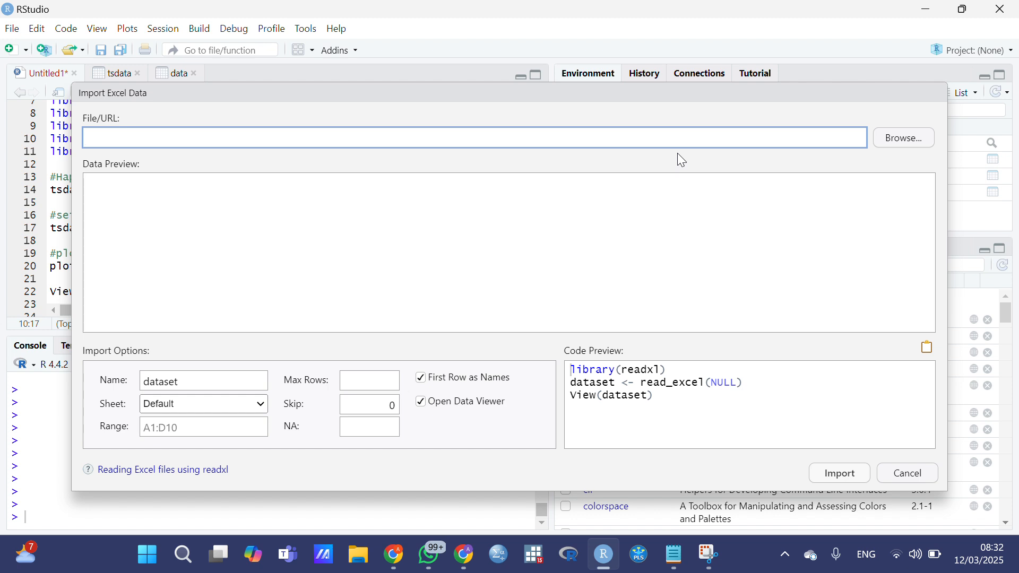
click(902, 139)
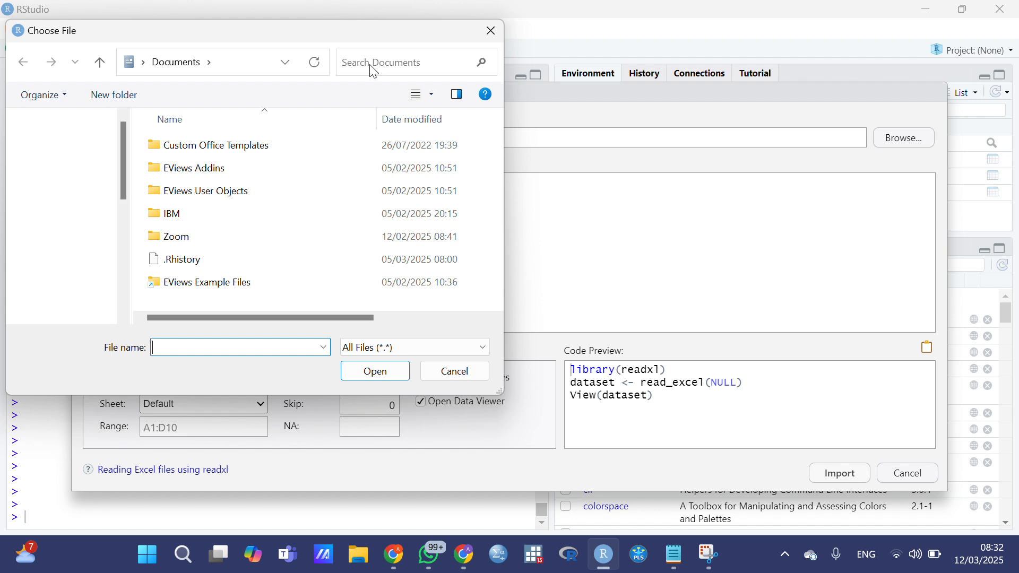
scroll(77, 247, down, 1)
scroll(77, 247, down, 1)
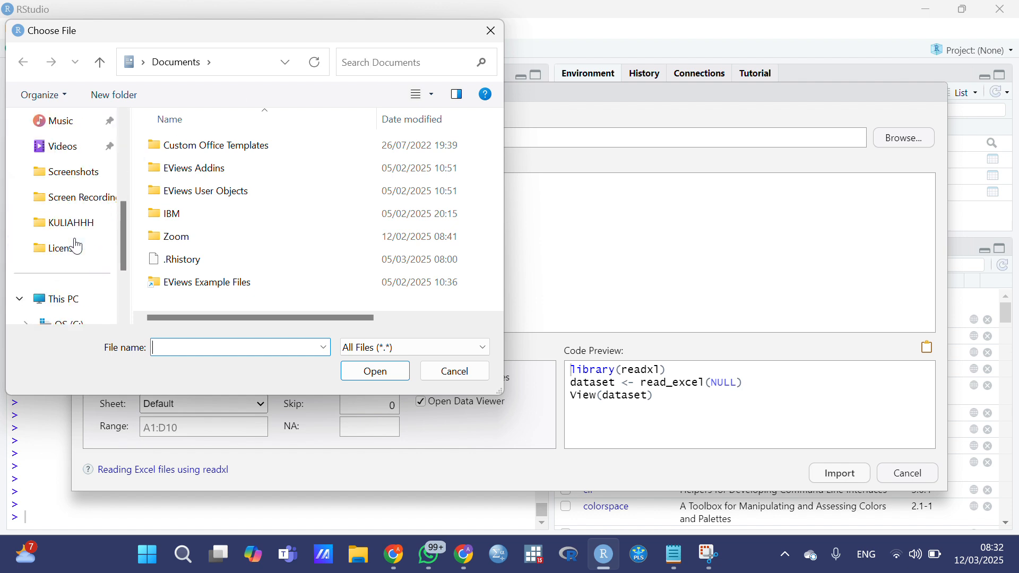
click(86, 223)
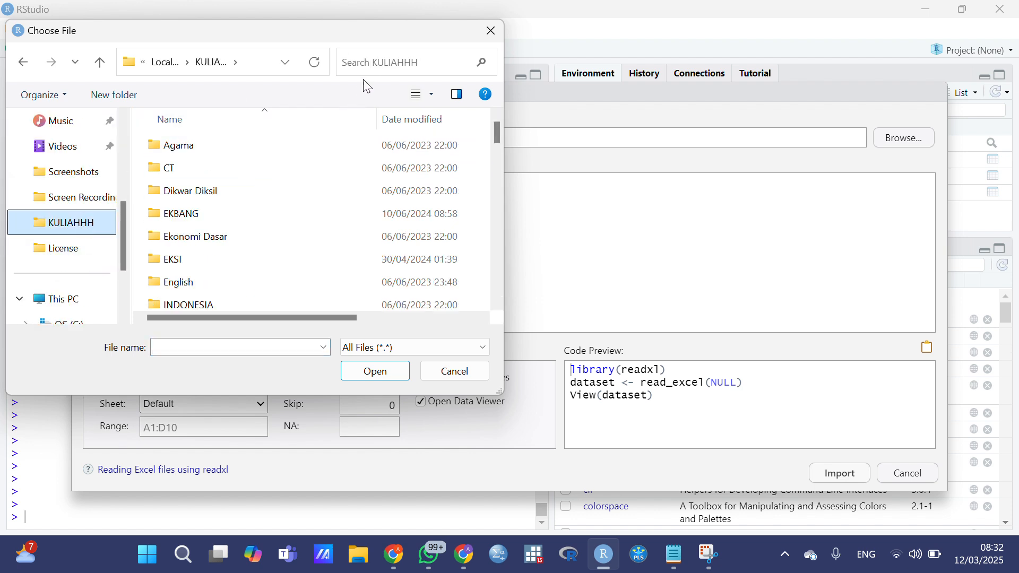
click(389, 58)
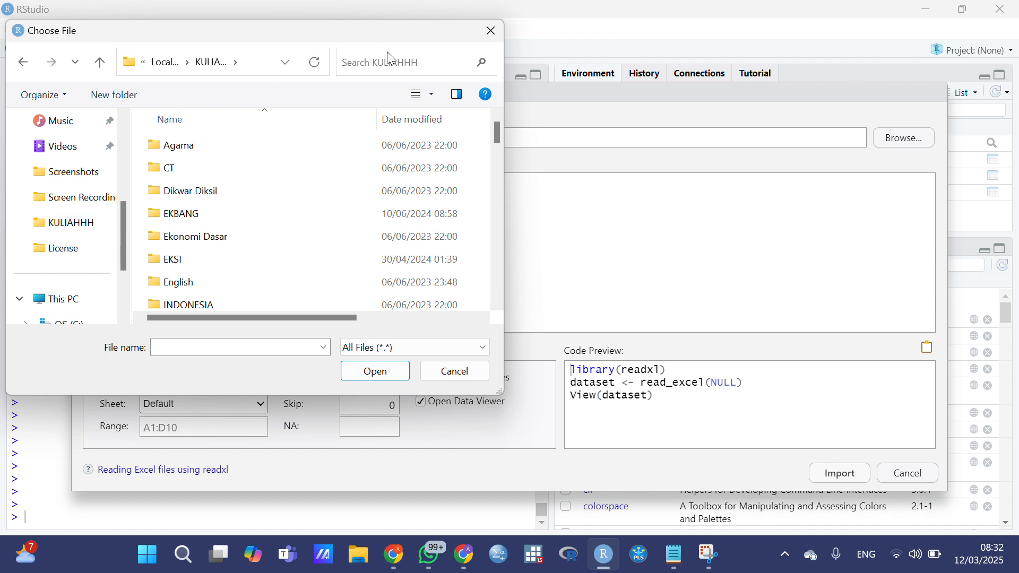
text(data)
click(308, 148)
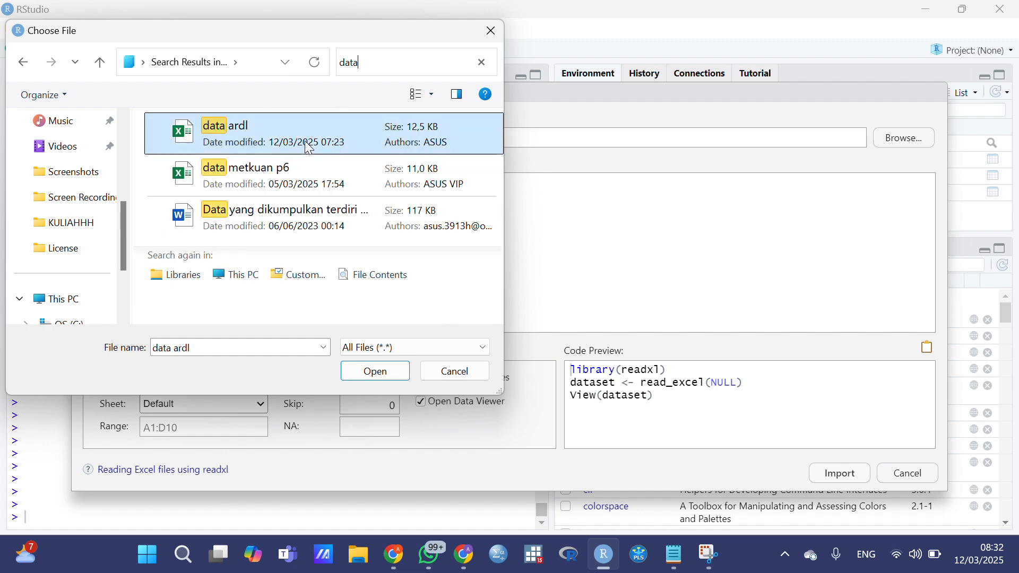
click(381, 366)
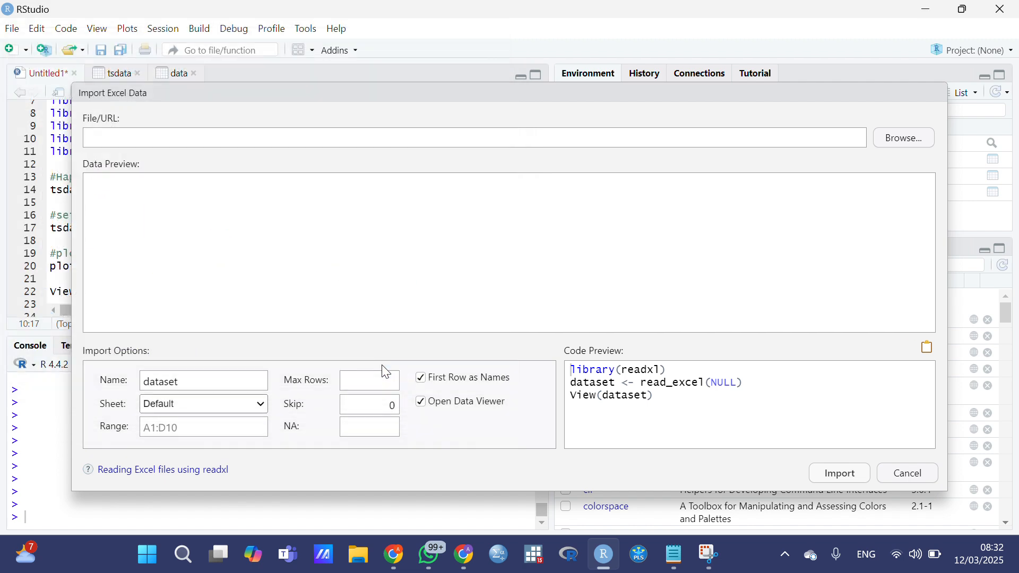
Step: Name the dataset "data" and import it
double_click(189, 382)
key(BackSpace)
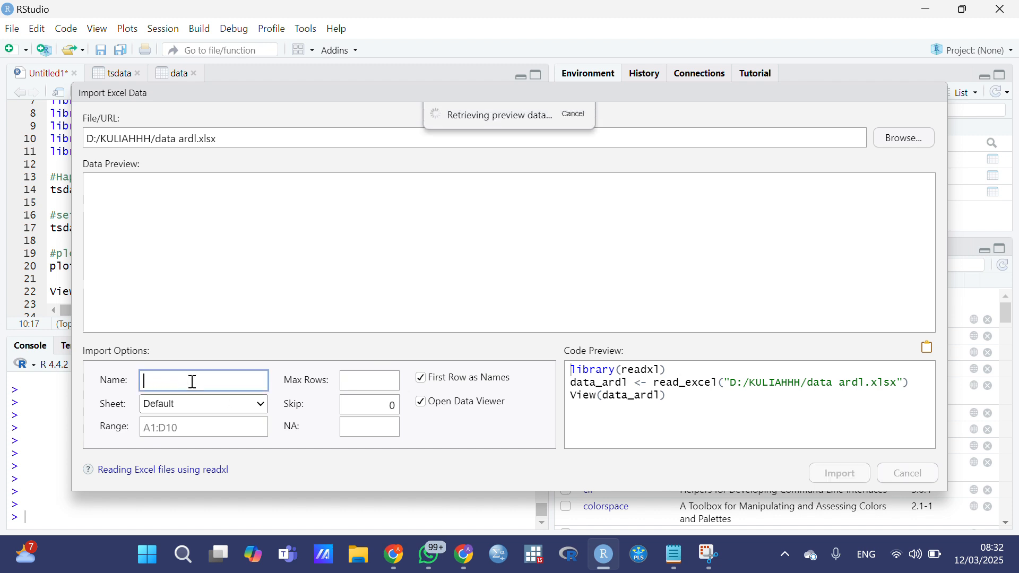
text(data)
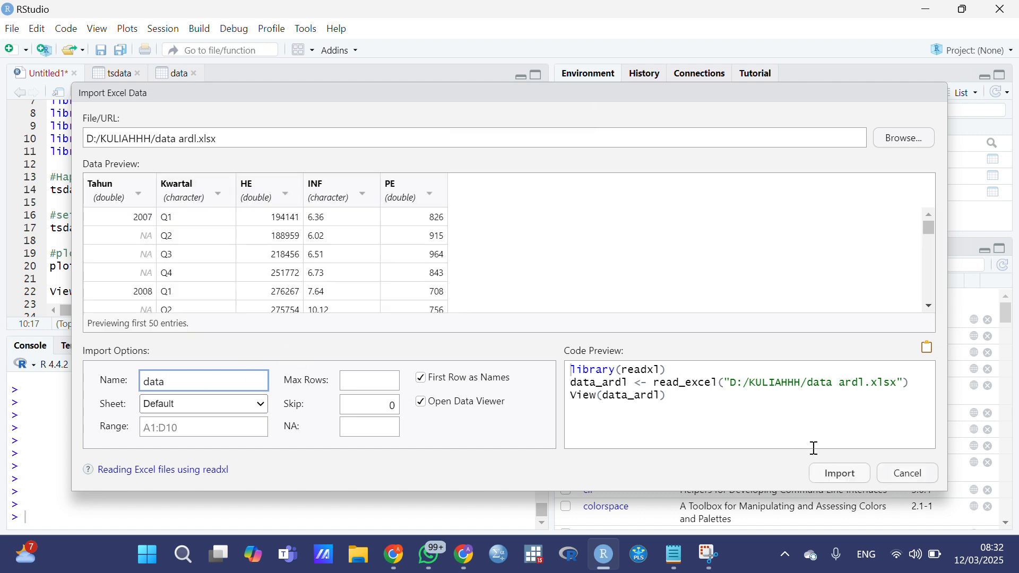
click(841, 474)
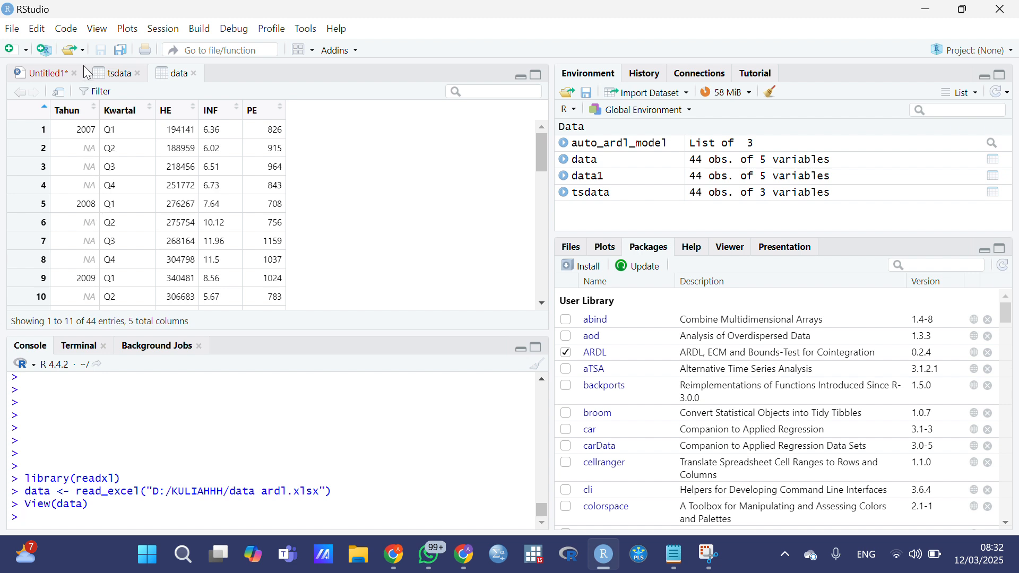
Step: Run the script lines that drop the first two columns into tsdata and convert it to a time series starting c(2007,1) with frequency 4
click(48, 74)
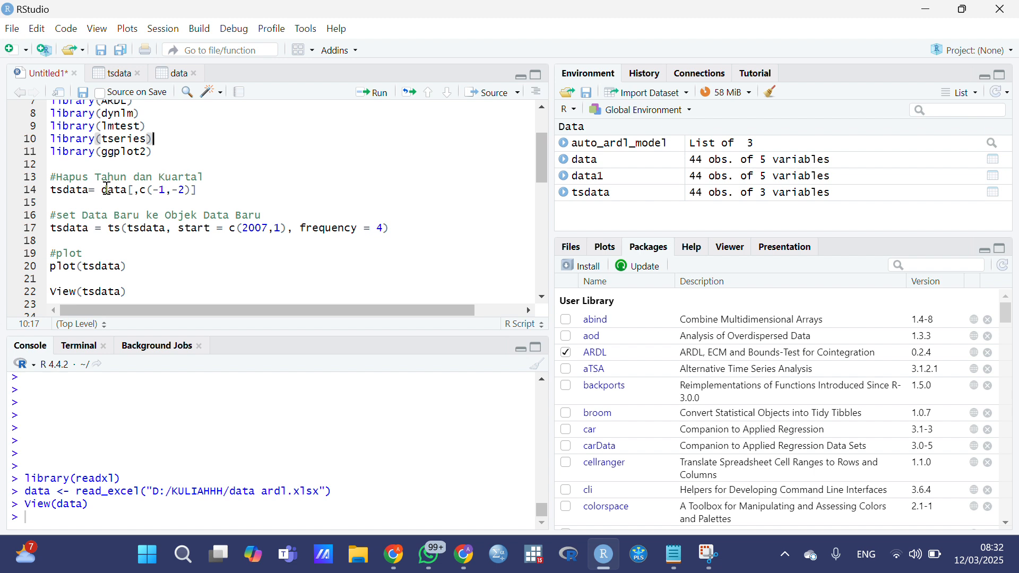
click(219, 188)
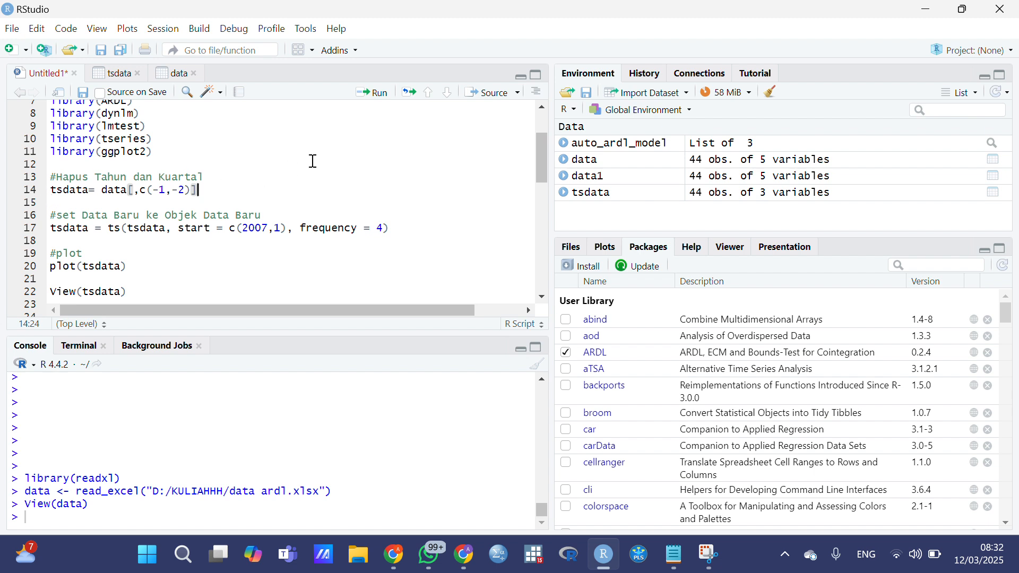
click(382, 95)
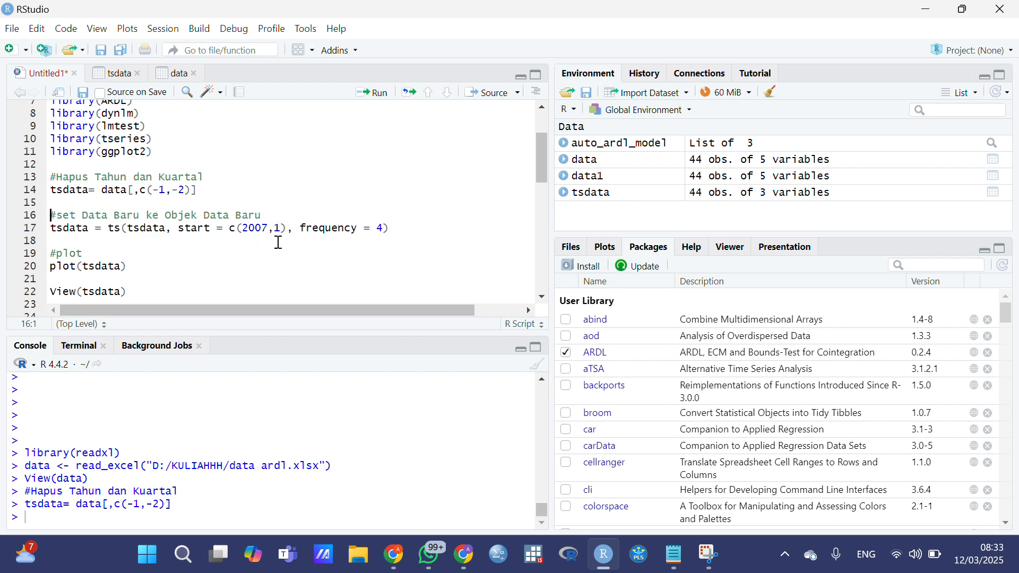
click(396, 229)
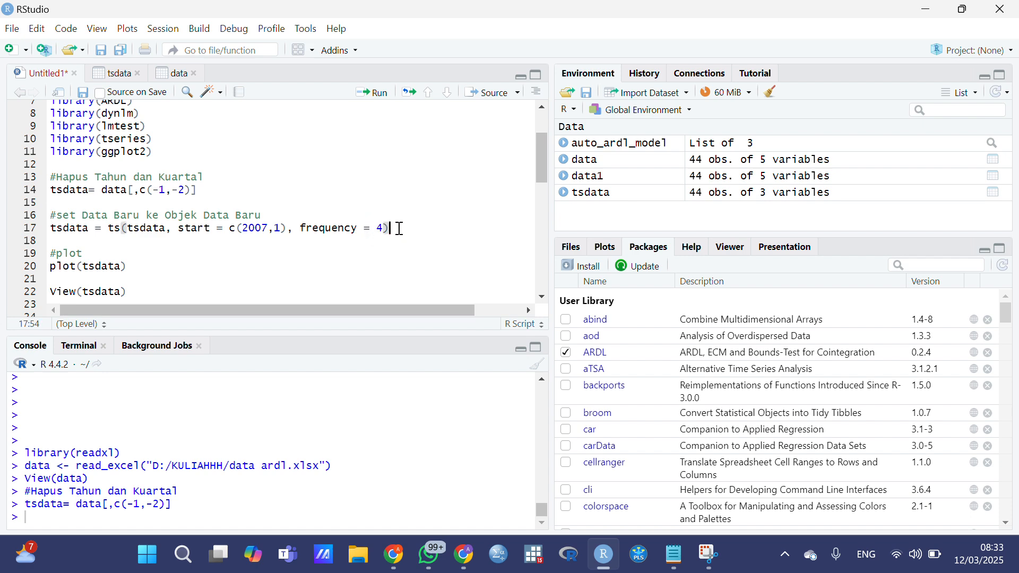
click(379, 98)
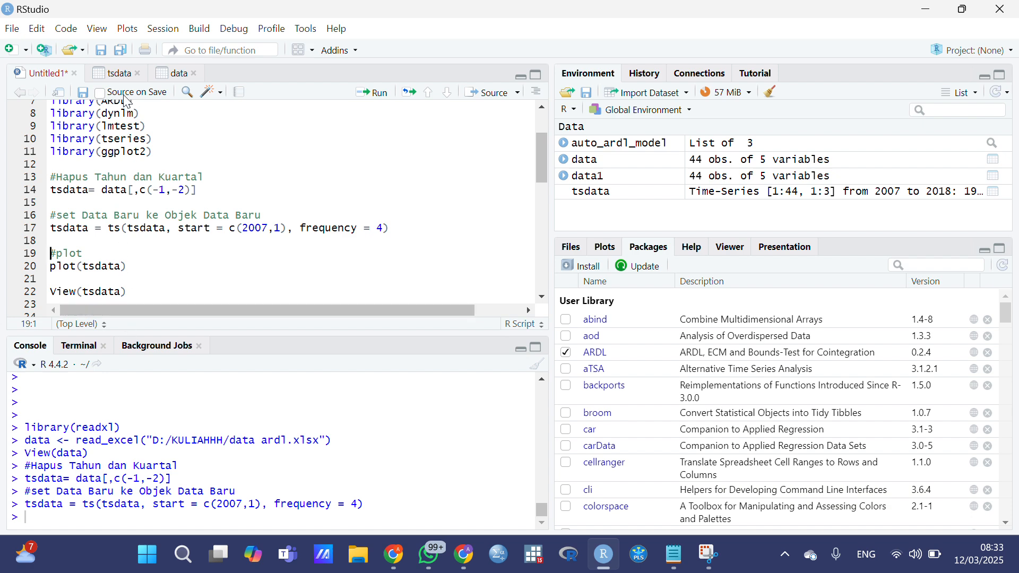
Step: Run plot(tsdata) from the script and look over the open tsdata table
scroll(130, 219, down, 2)
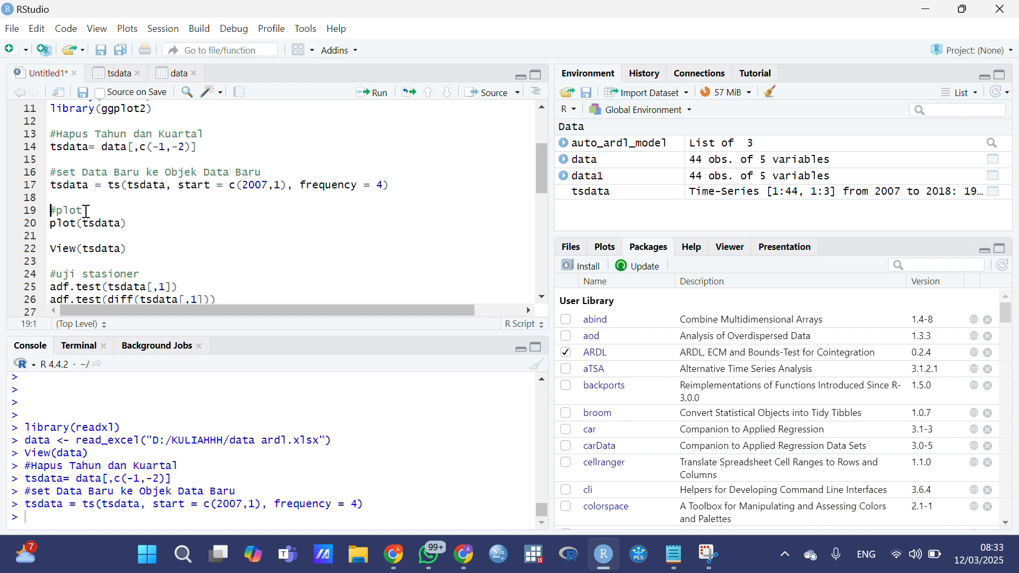
click(139, 225)
click(371, 94)
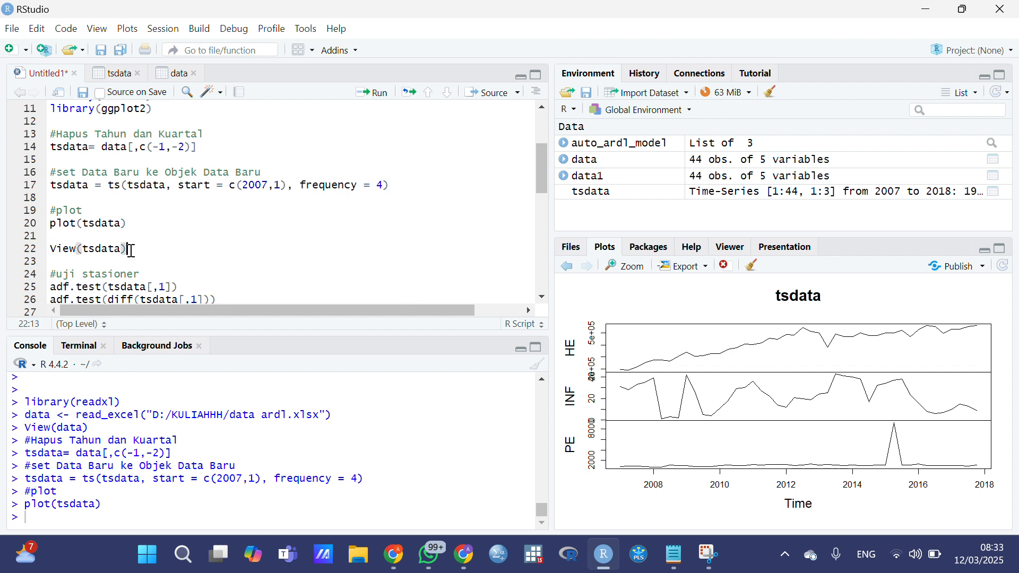
click(118, 73)
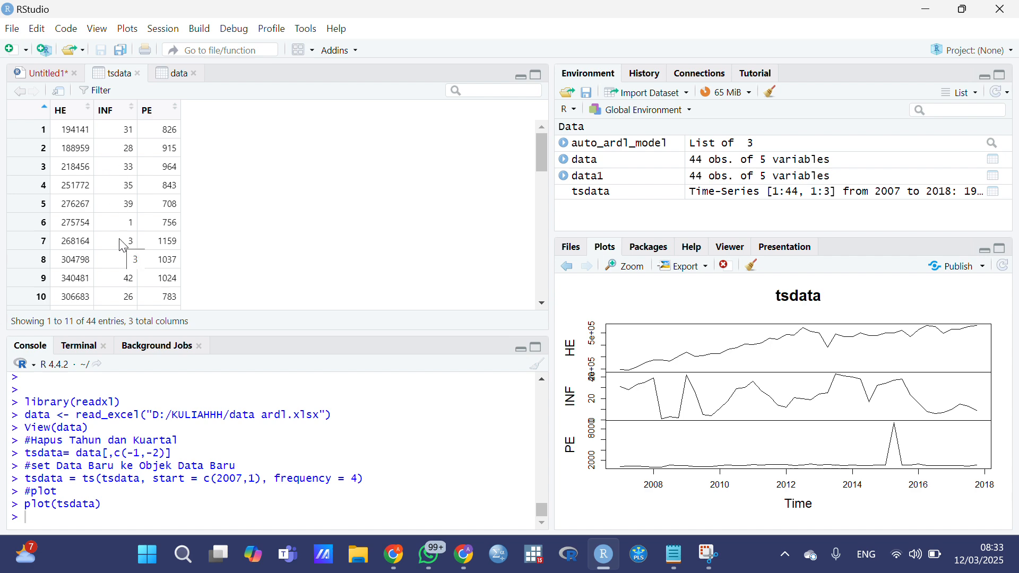
click(40, 77)
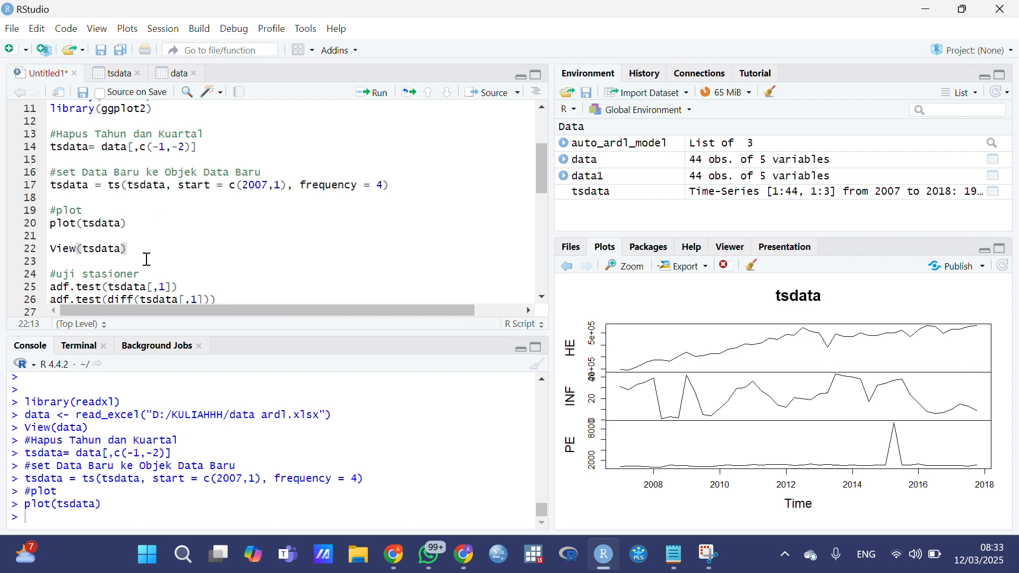
Step: Run the ADF tests from the script on tsdata column 1, in levels and first difference, highlighting each p-value in the output
scroll(147, 260, down, 3)
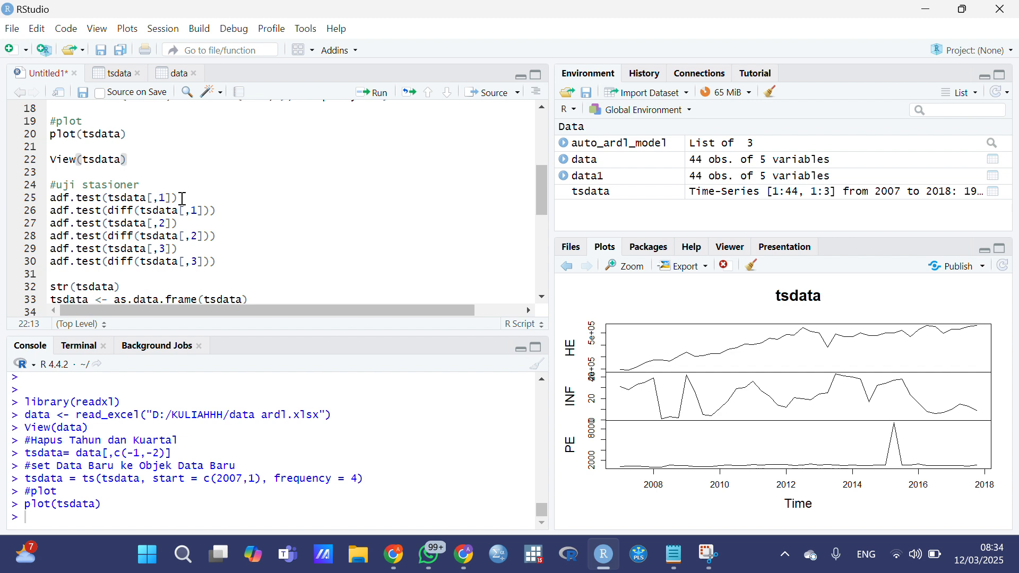
click(182, 198)
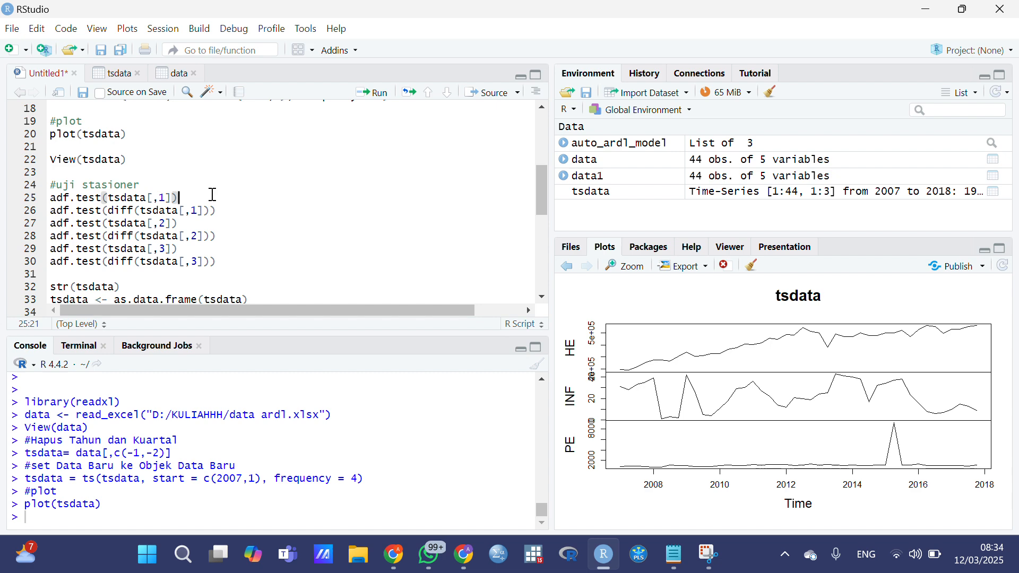
click(125, 72)
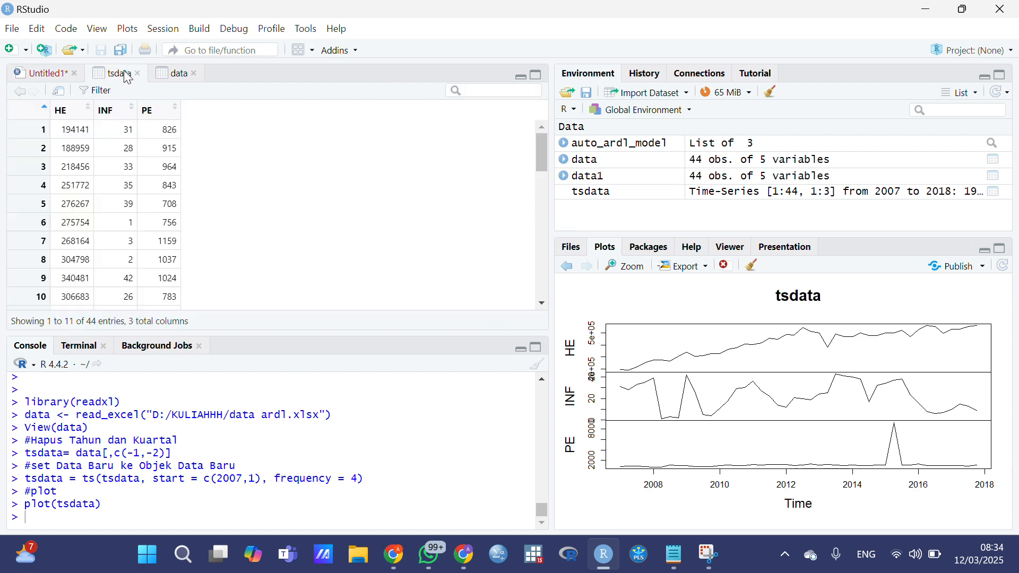
click(53, 74)
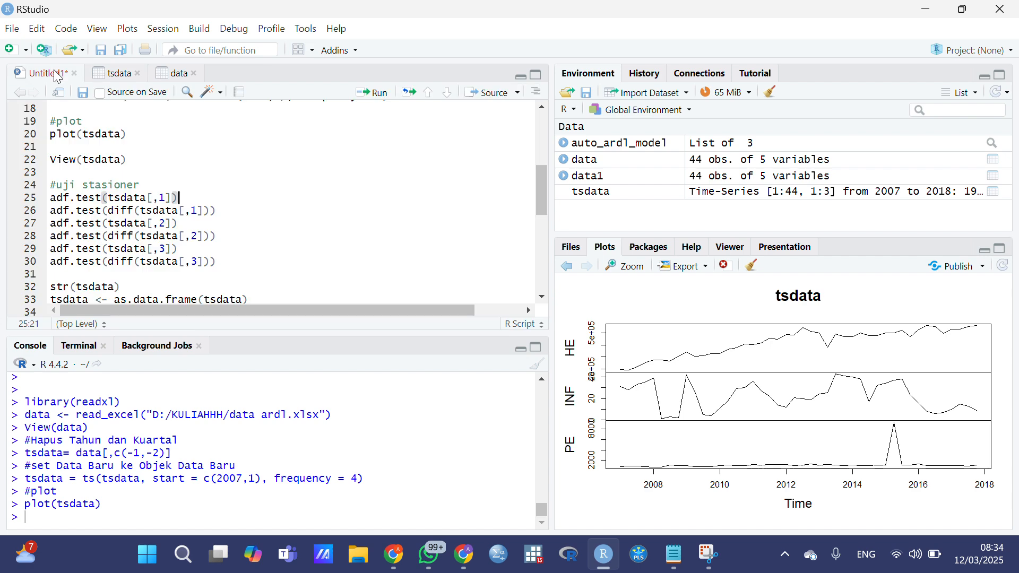
click(375, 92)
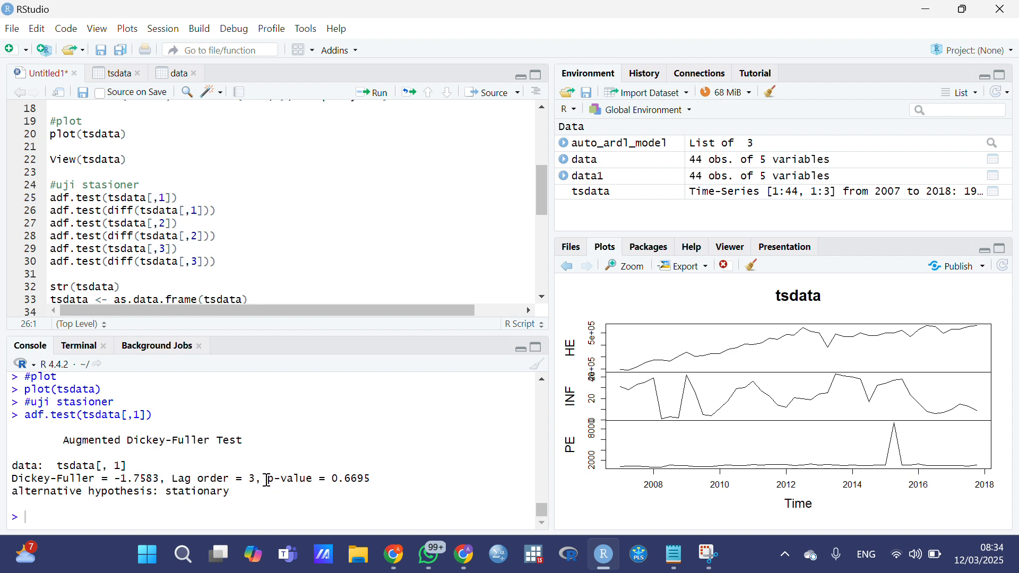
drag(266, 481, 374, 476)
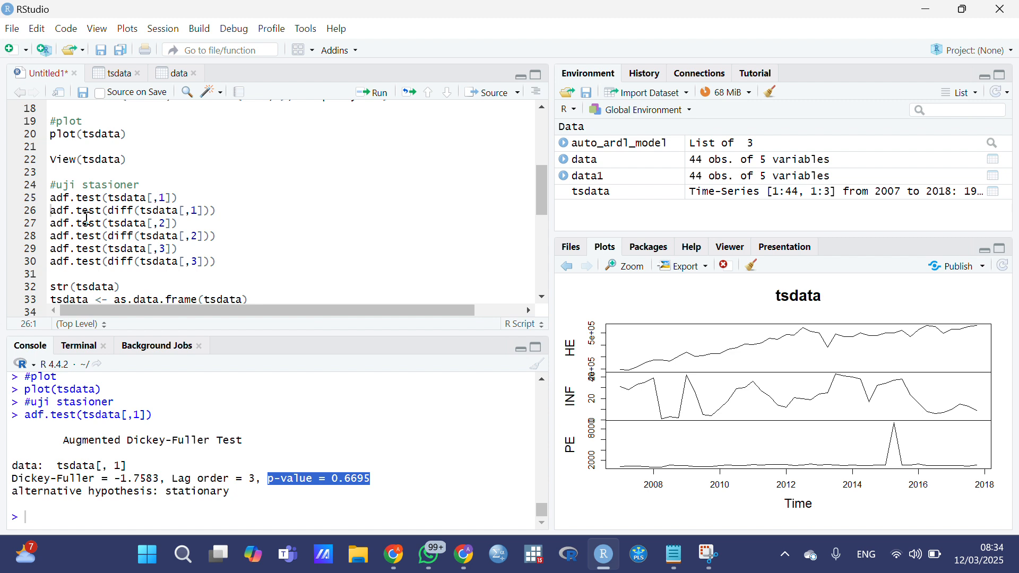
click(216, 211)
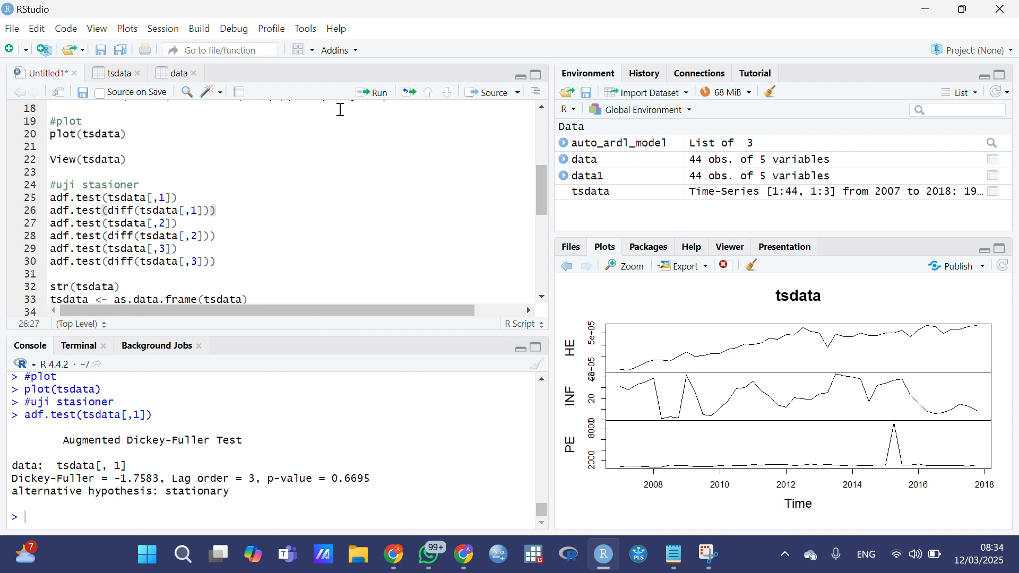
click(365, 96)
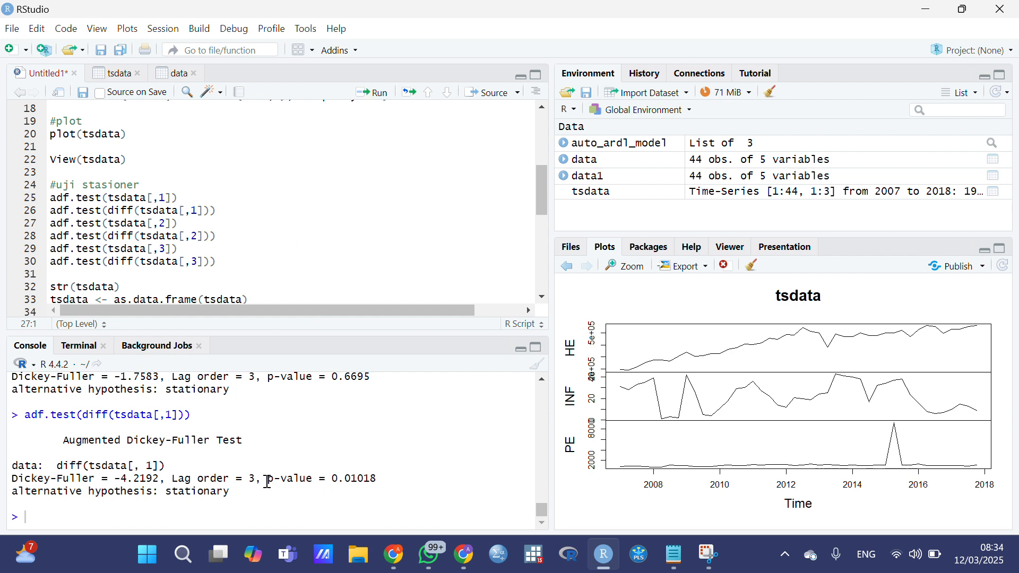
drag(271, 481, 389, 484)
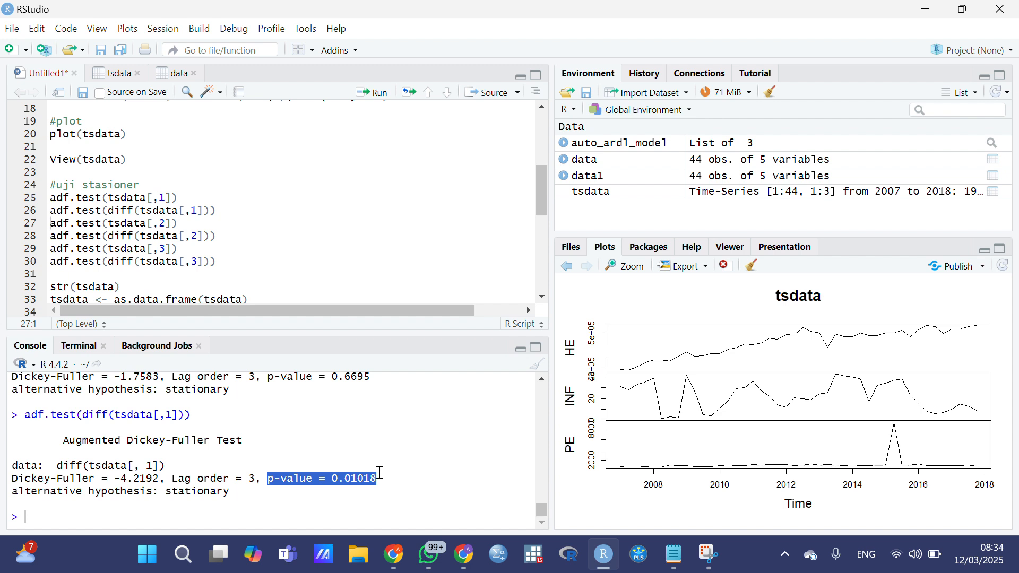
Step: Run adf.test on tsdata column 2, in levels and first difference, and highlight both resulting p-values
click(182, 223)
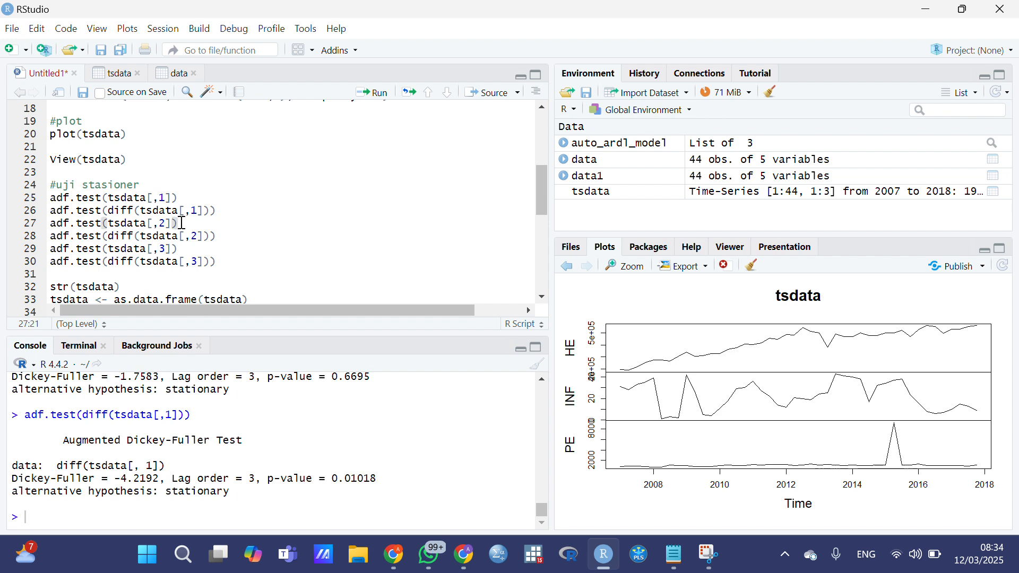
click(365, 95)
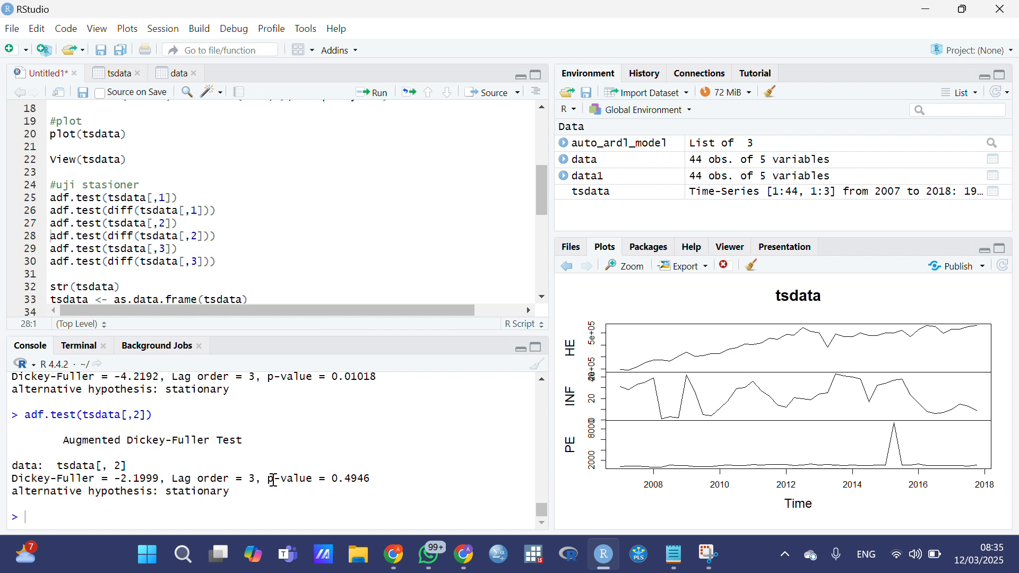
drag(268, 479, 371, 476)
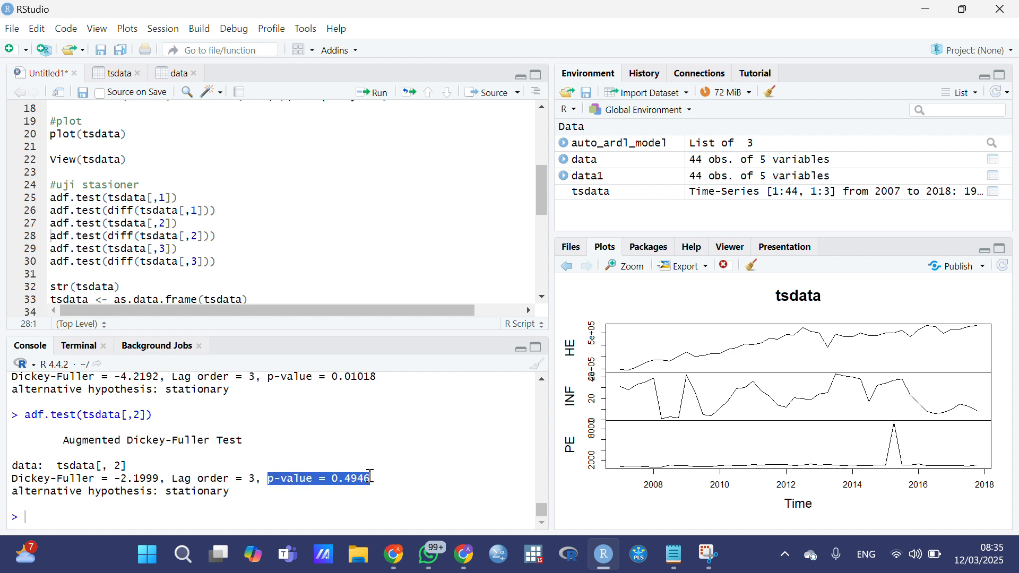
click(229, 240)
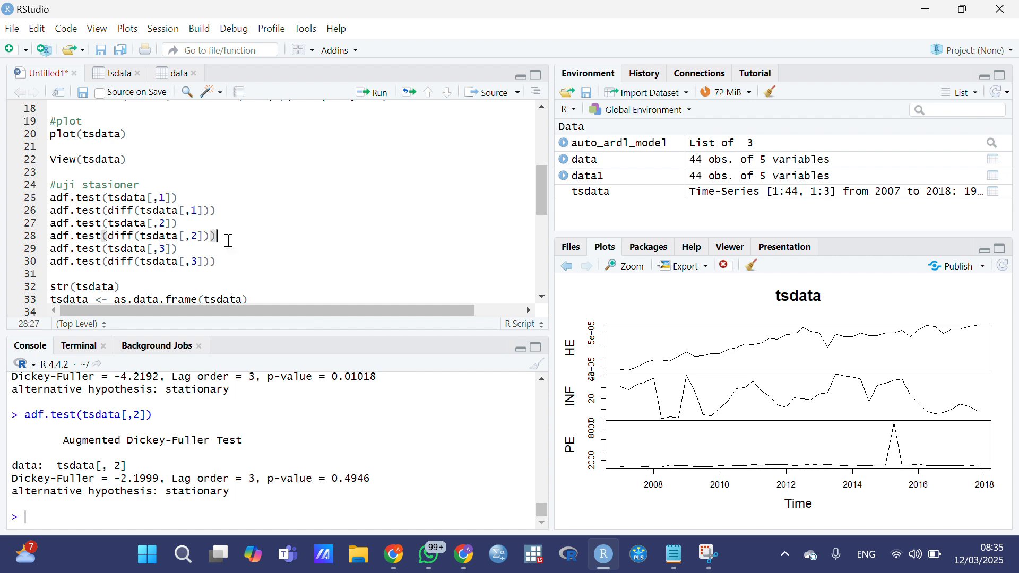
click(375, 94)
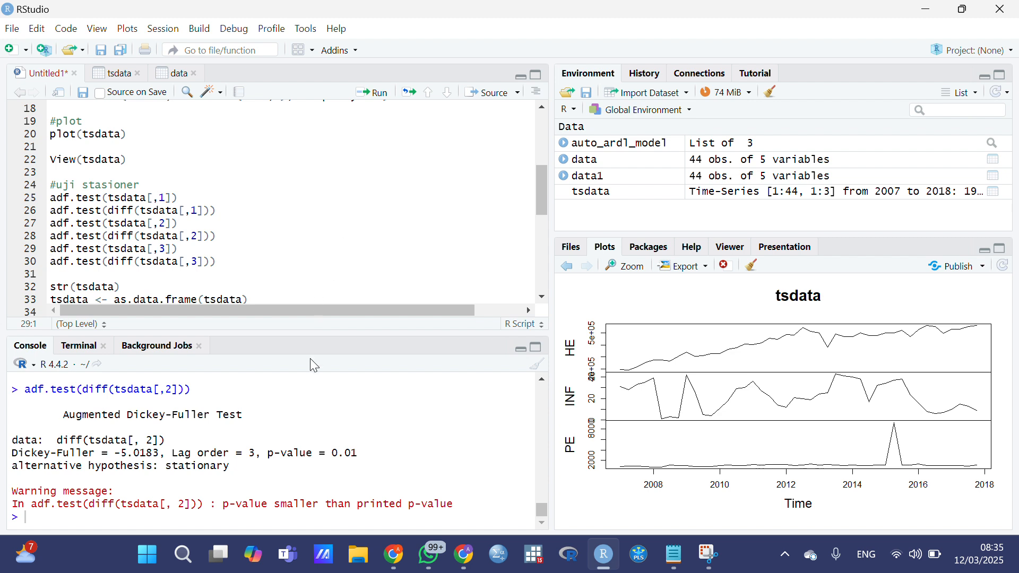
drag(270, 455, 379, 458)
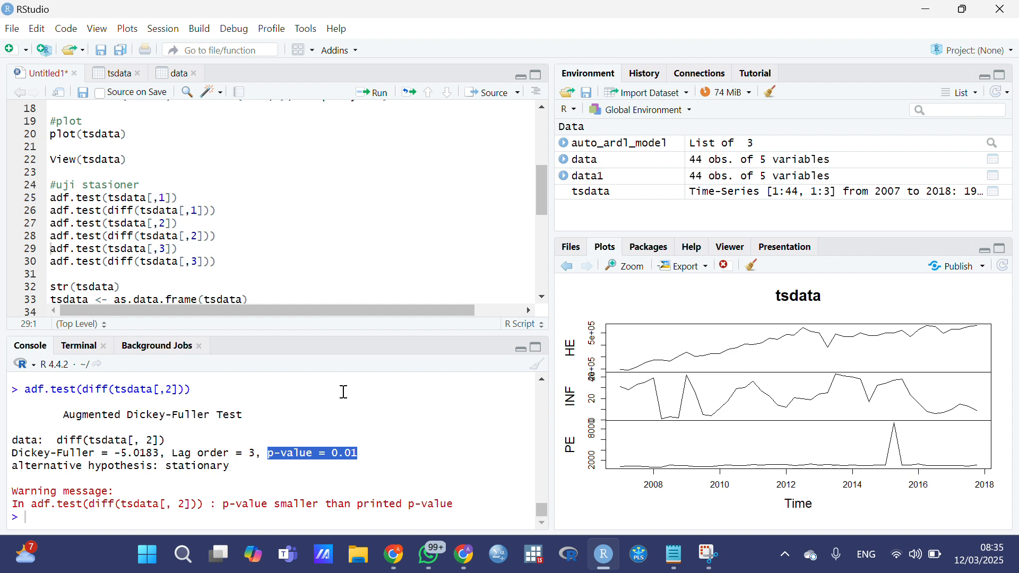
Step: Run the level and first-difference ADF tests for tsdata column 3 and highlight their p-values
click(188, 250)
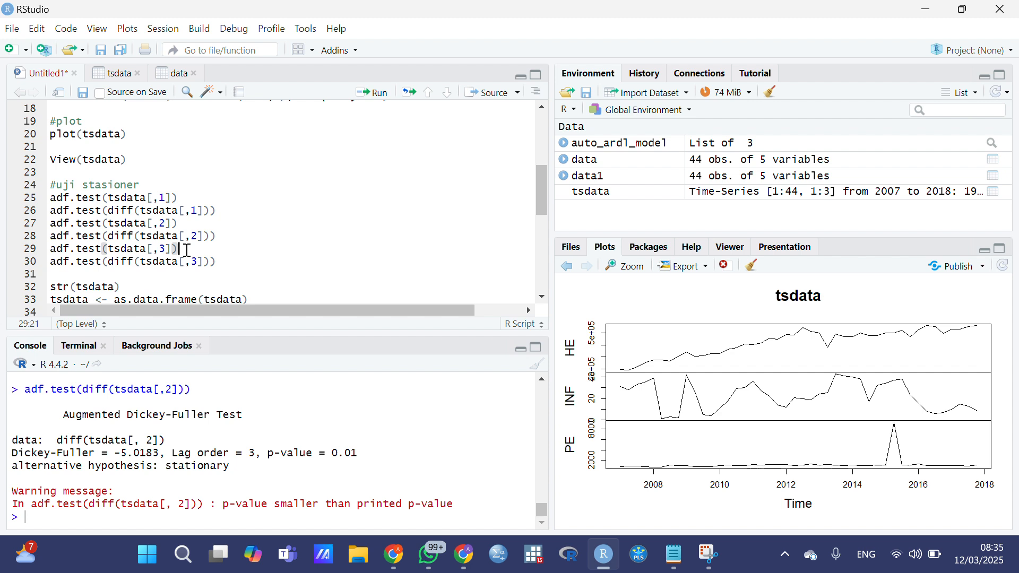
scroll(237, 253, down, 2)
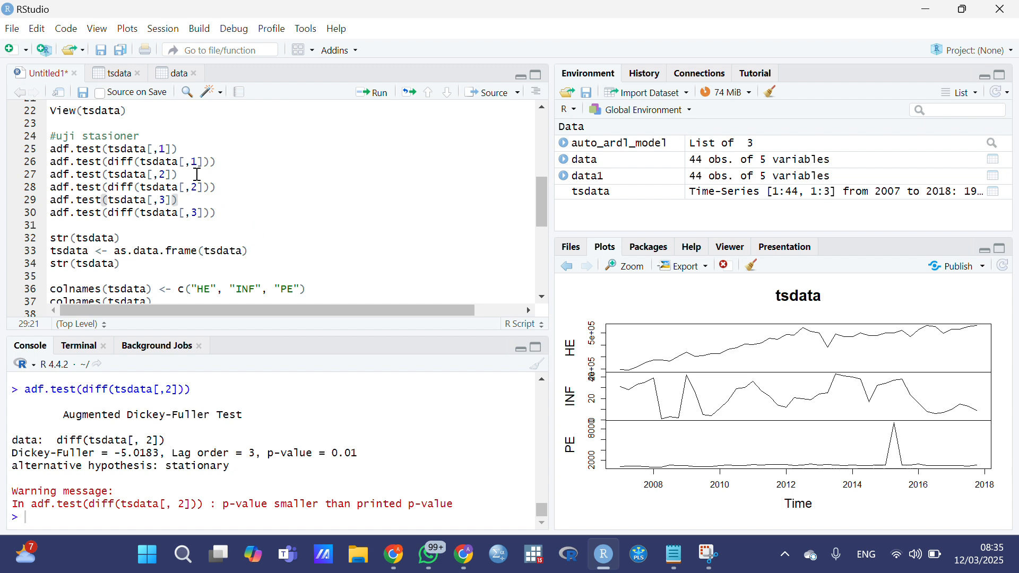
click(375, 98)
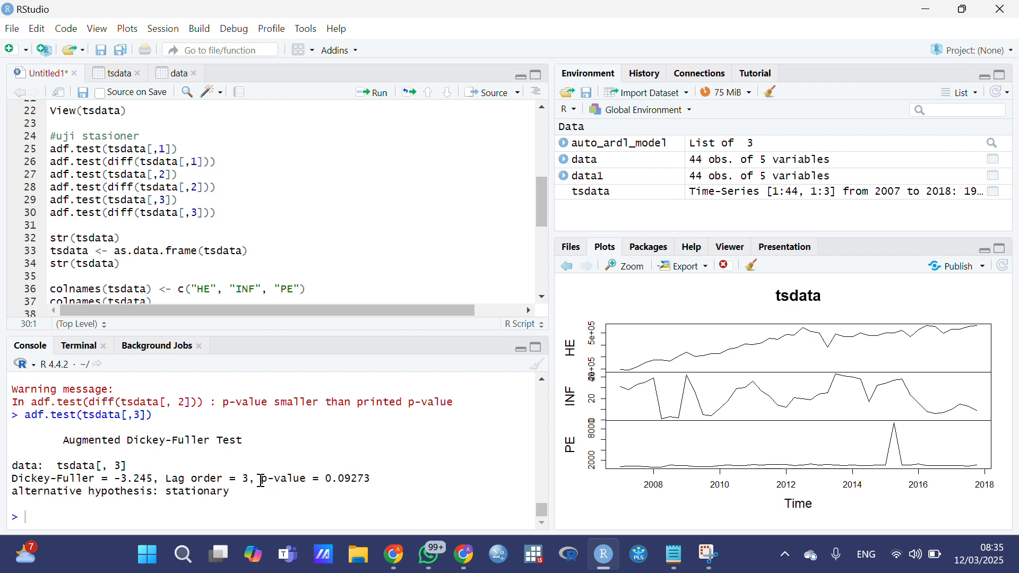
drag(261, 479, 374, 476)
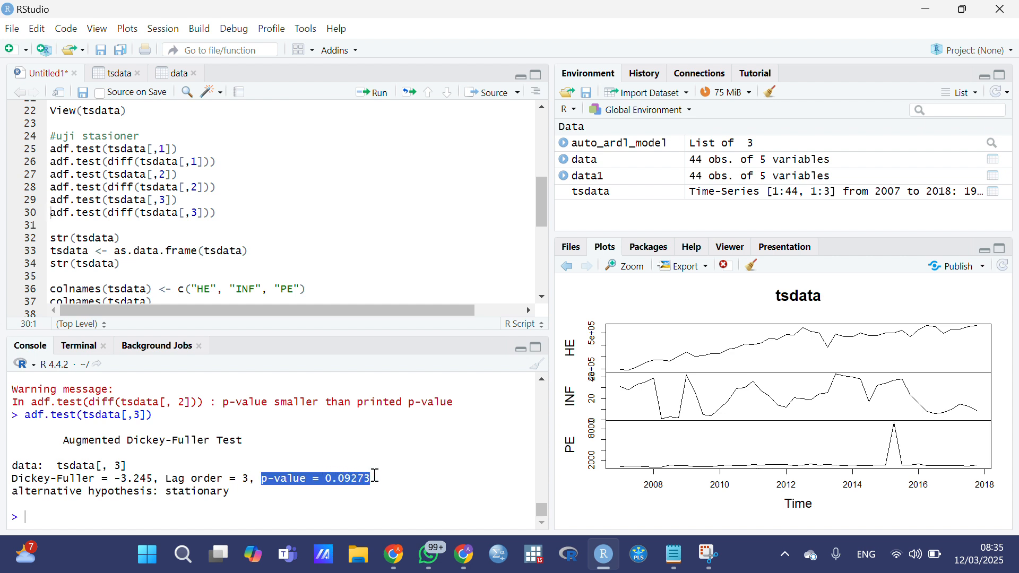
click(223, 213)
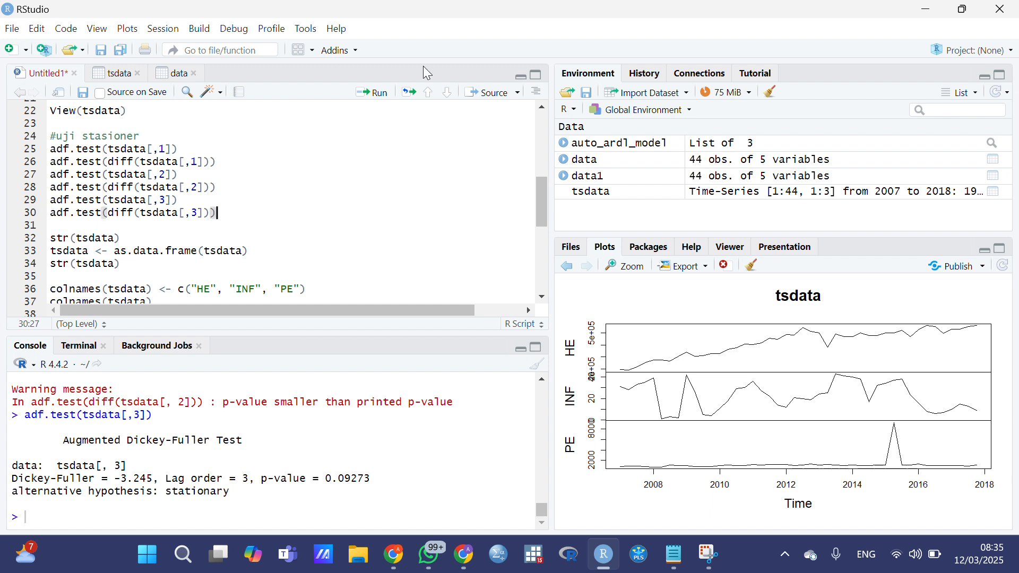
click(373, 93)
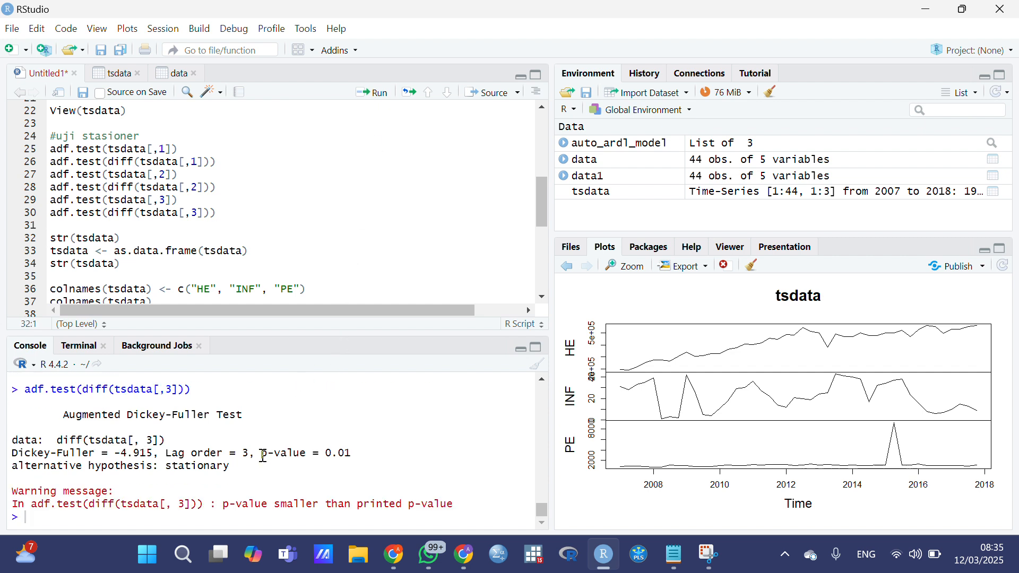
drag(264, 456, 352, 456)
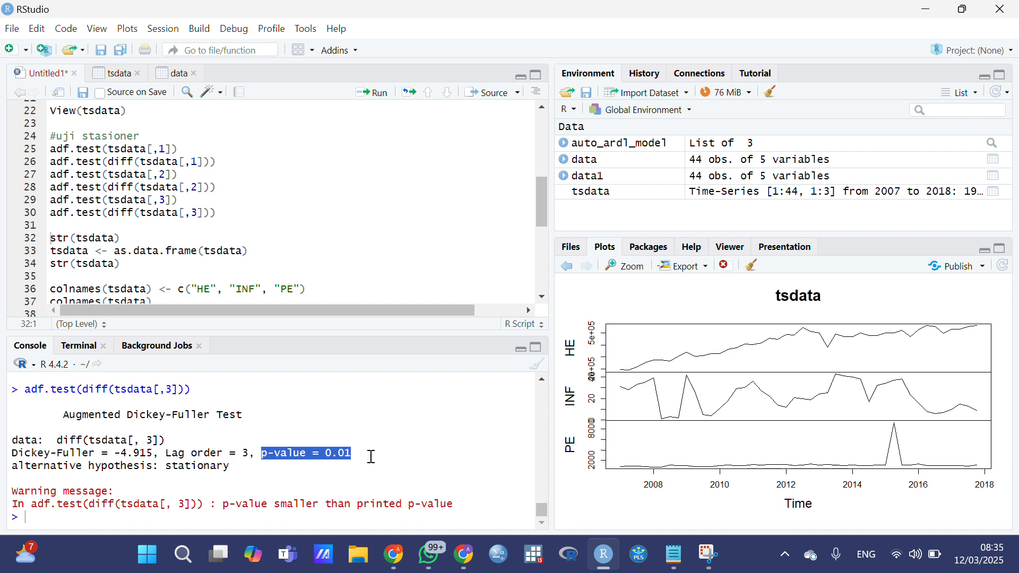
click(372, 456)
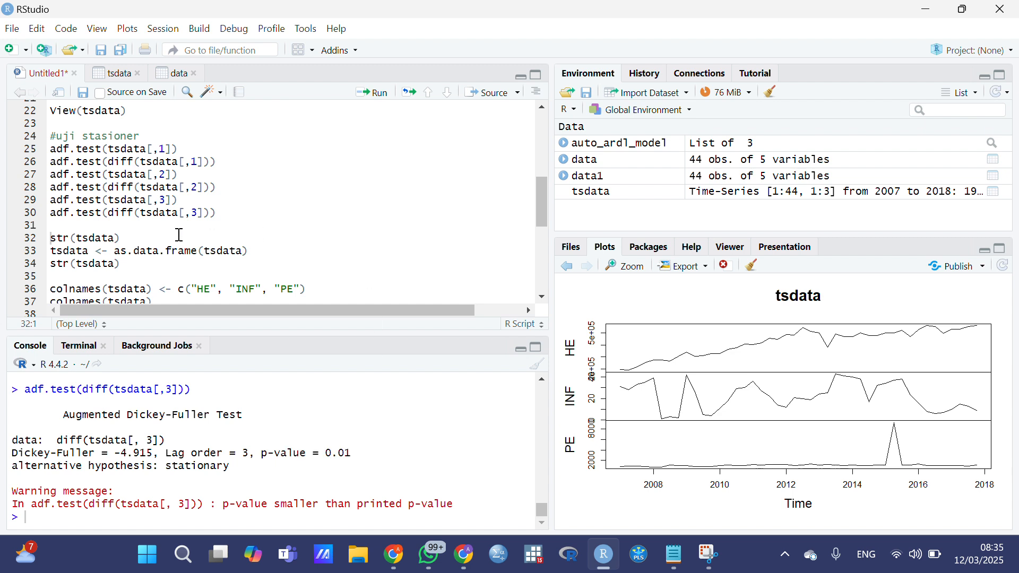
Step: Convert tsdata to a data frame with the script's as.data.frame line, running str(tsdata) before and after it
click(122, 239)
click(373, 94)
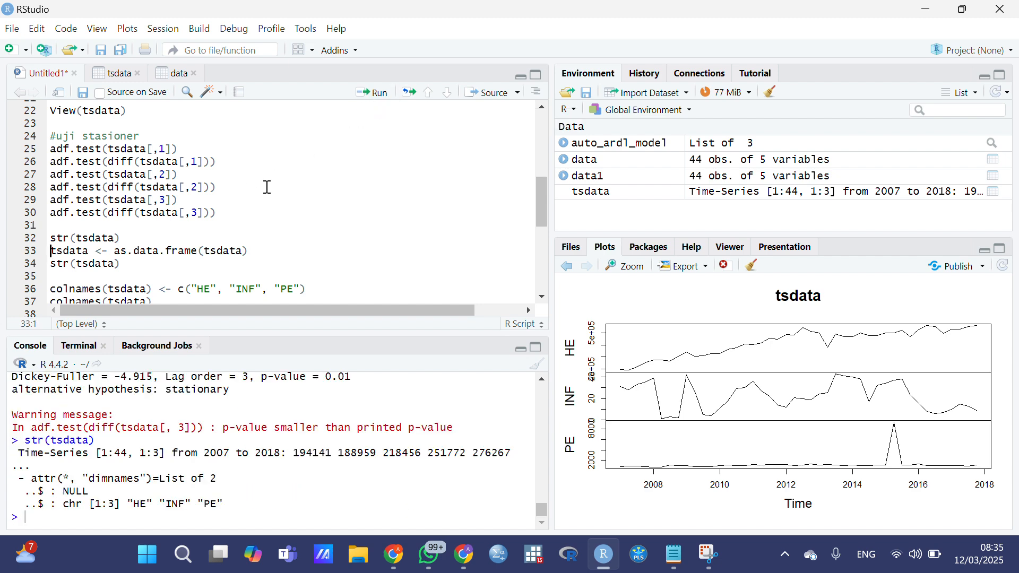
click(259, 251)
click(371, 97)
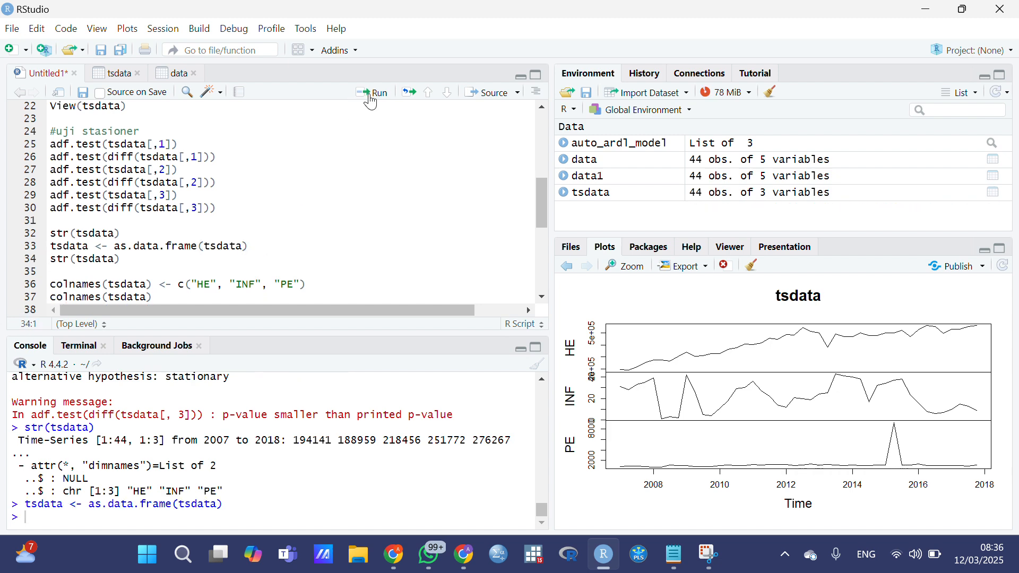
click(124, 261)
click(373, 93)
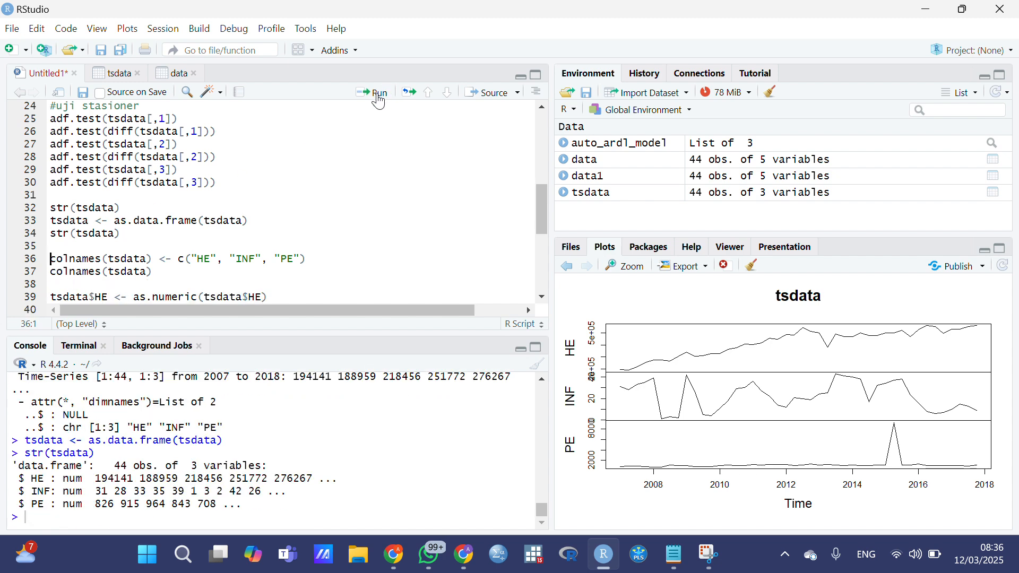
Step: Run the script lines that name the tsdata columns "HE", "INF" and "PE" and print the column names
scroll(302, 250, down, 1)
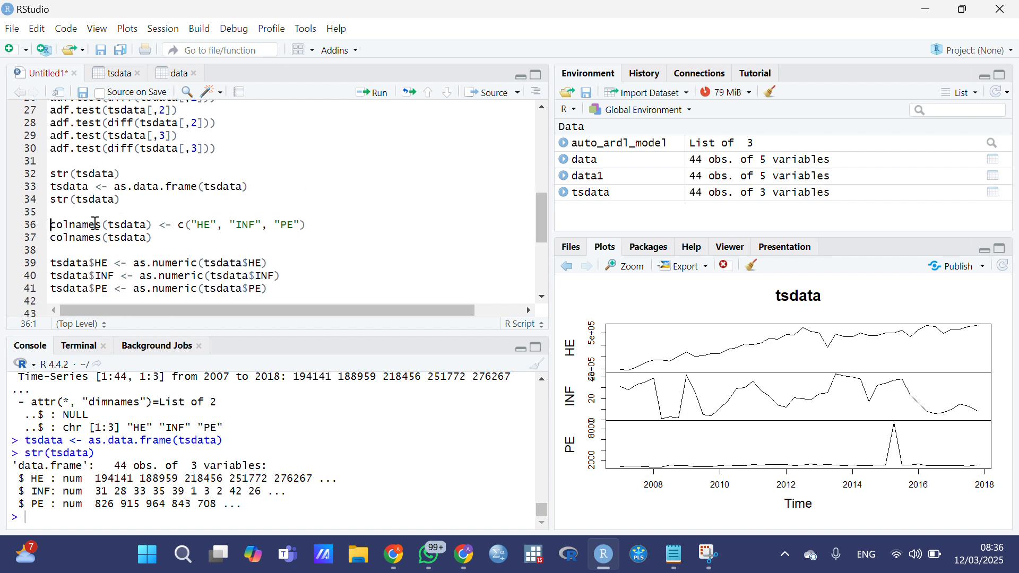
click(314, 226)
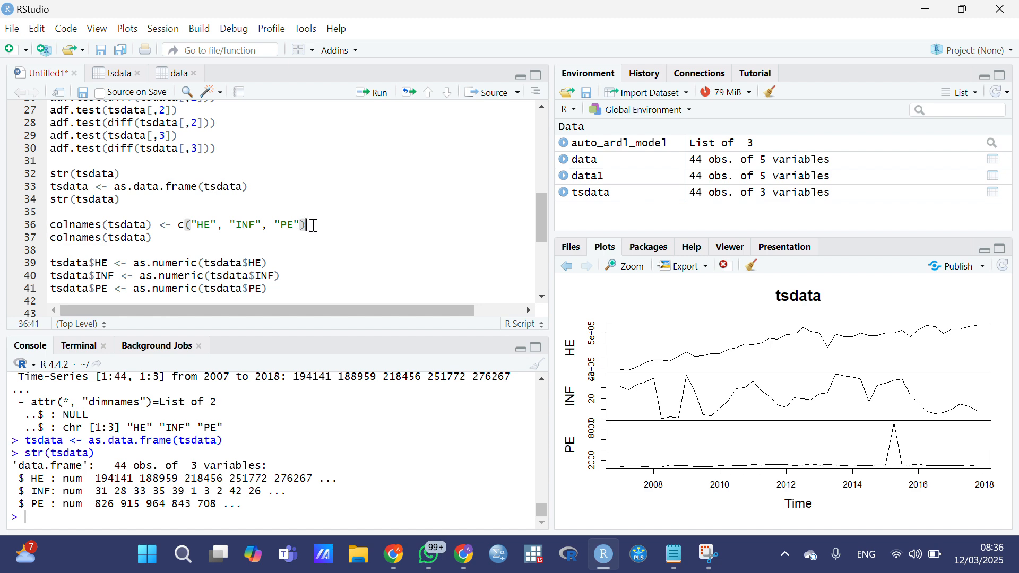
click(377, 99)
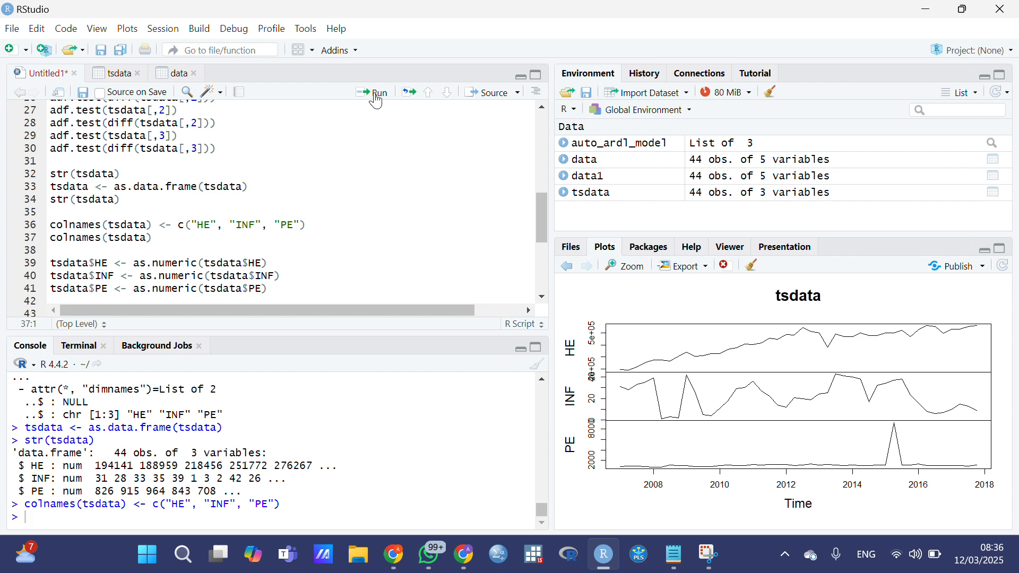
click(168, 238)
click(376, 94)
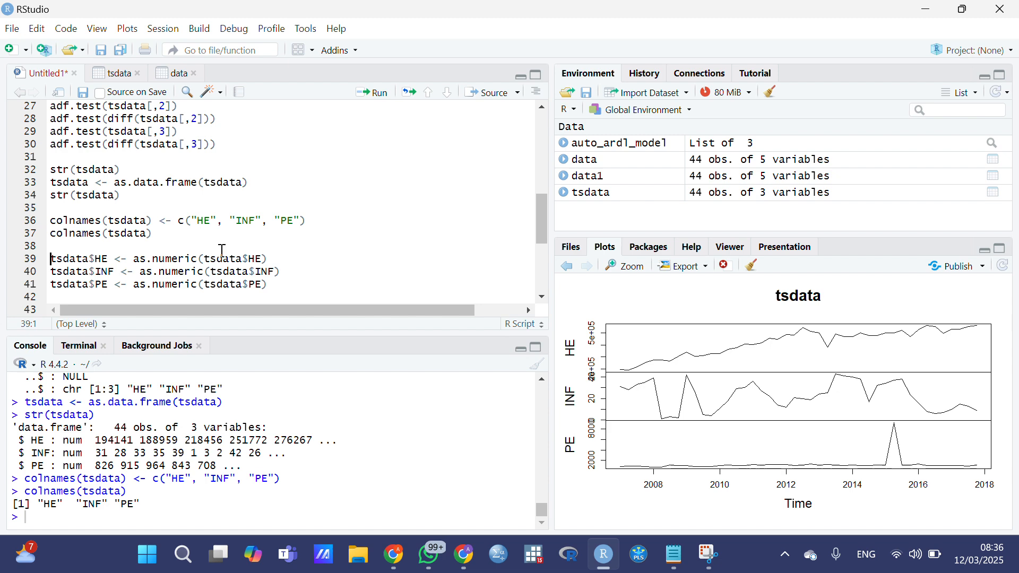
Step: Run the three script lines that convert tsdata's HE, INF and PE columns with as.numeric
click(276, 260)
drag(52, 260, 275, 284)
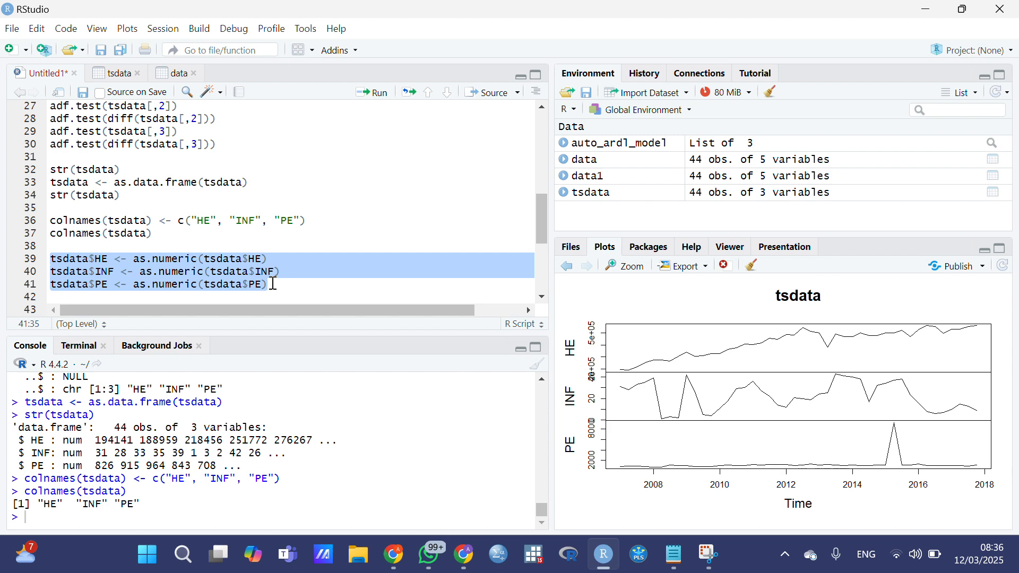
click(376, 100)
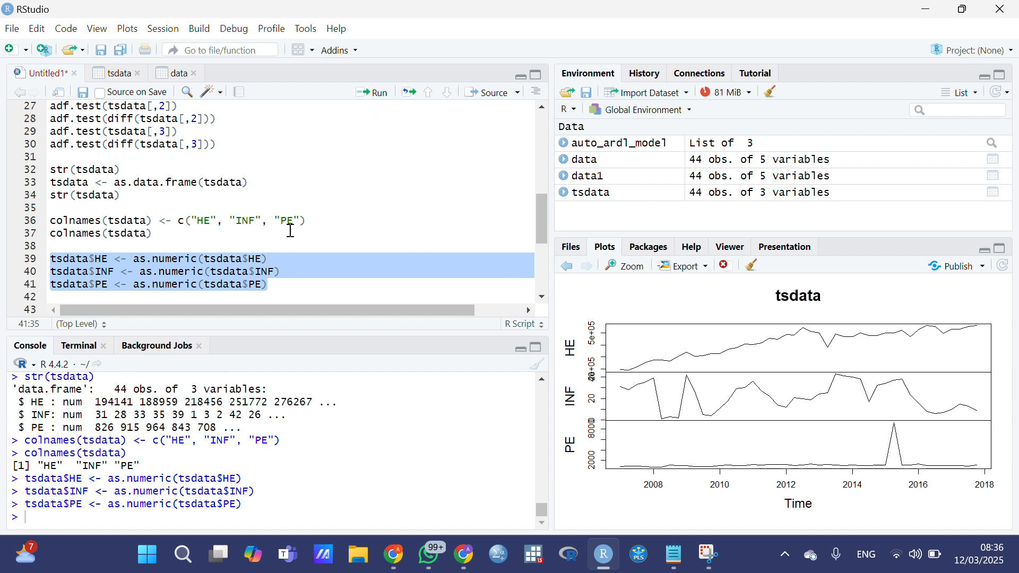
scroll(291, 232, down, 3)
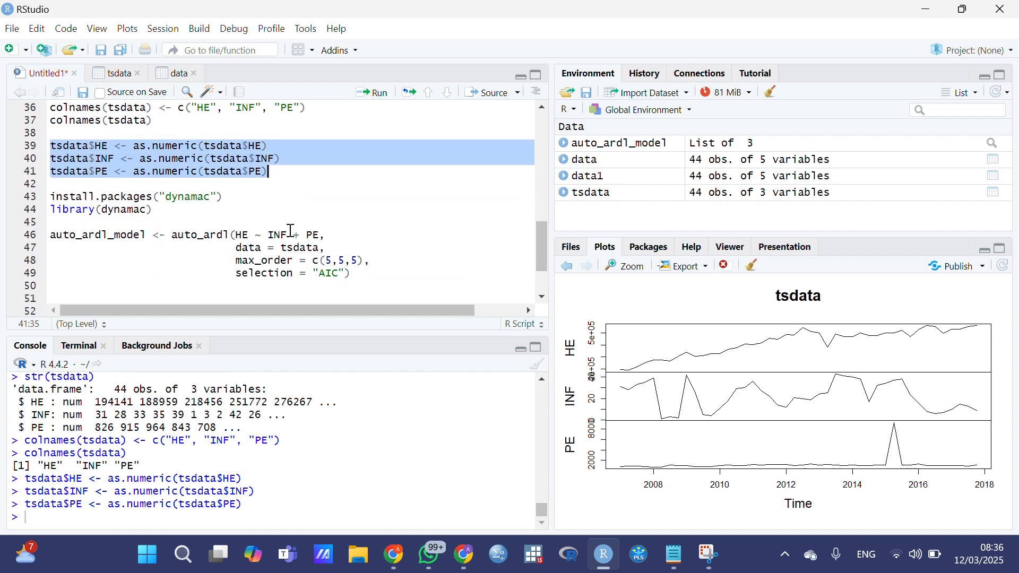
click(235, 198)
click(224, 198)
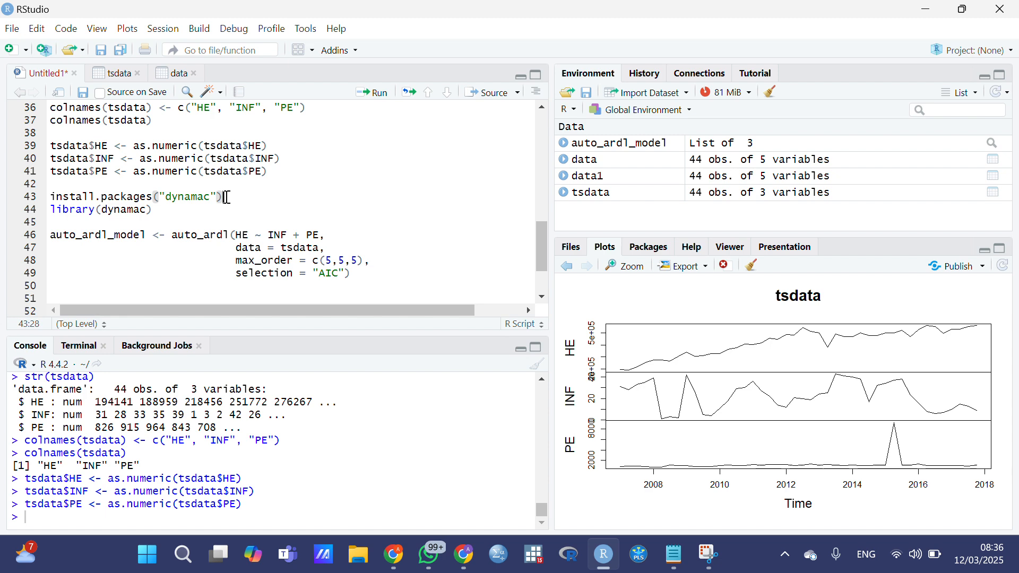
click(650, 248)
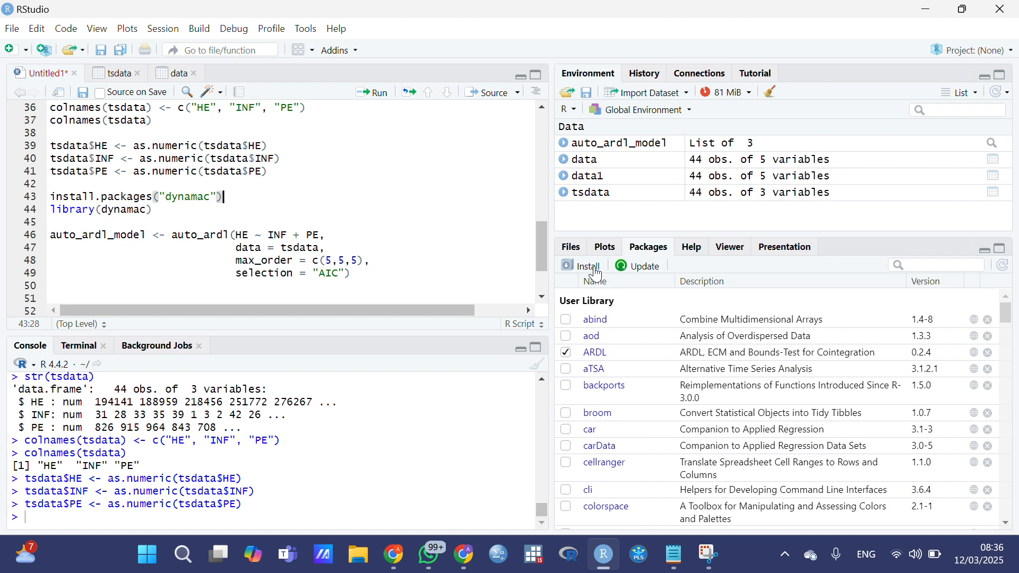
click(597, 267)
text(dynam)
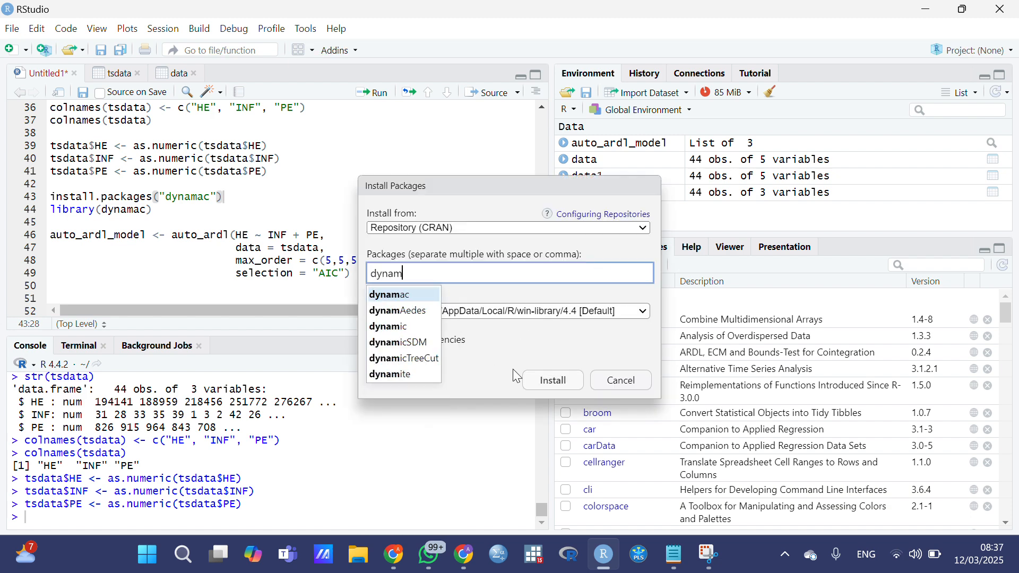
click(620, 382)
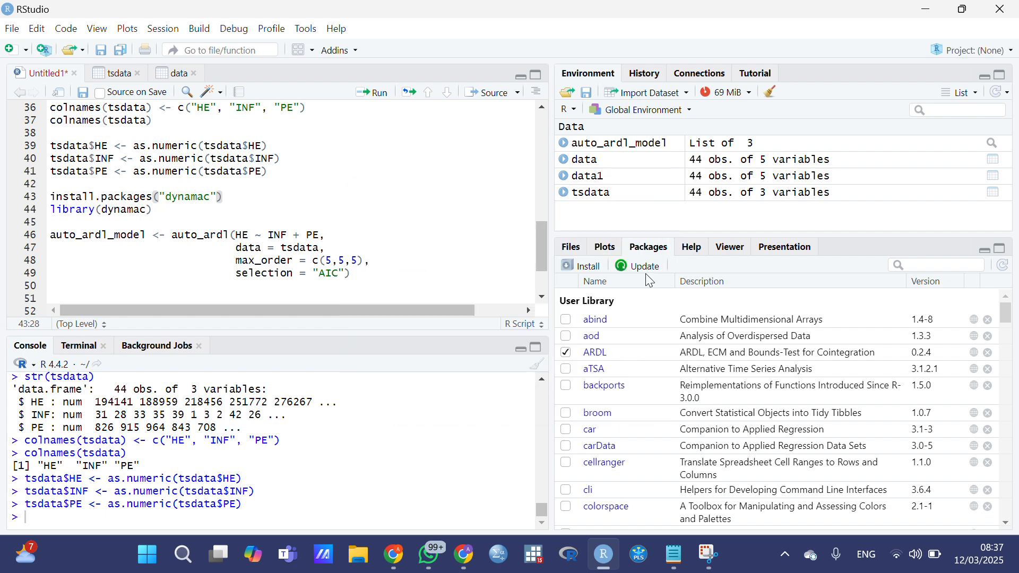
Step: Filter the installed packages list for "dynamac" and close the Install Packages dialog without installing anything
click(970, 268)
text(dynam)
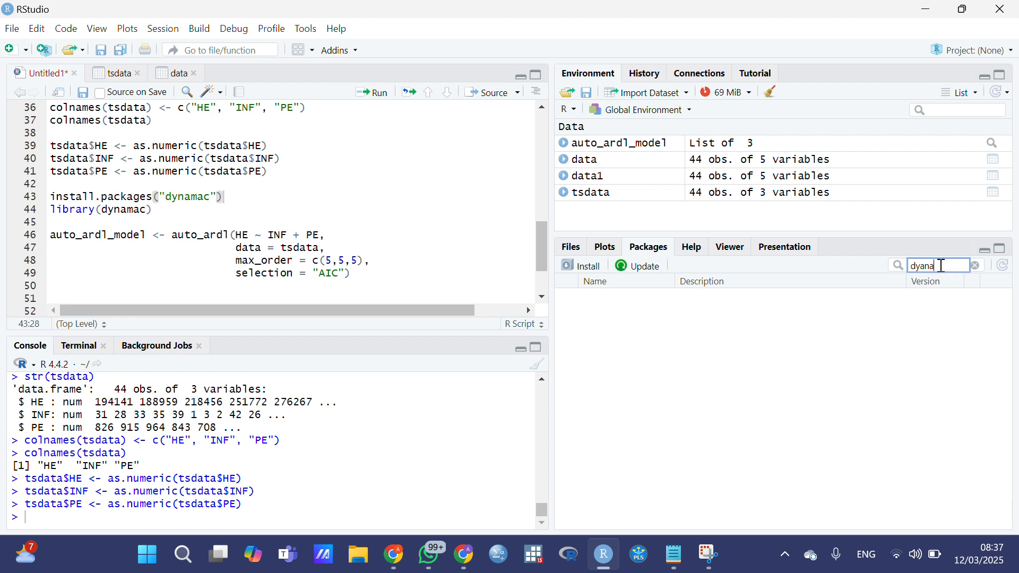
text(mac)
click(583, 267)
text(dyanama)
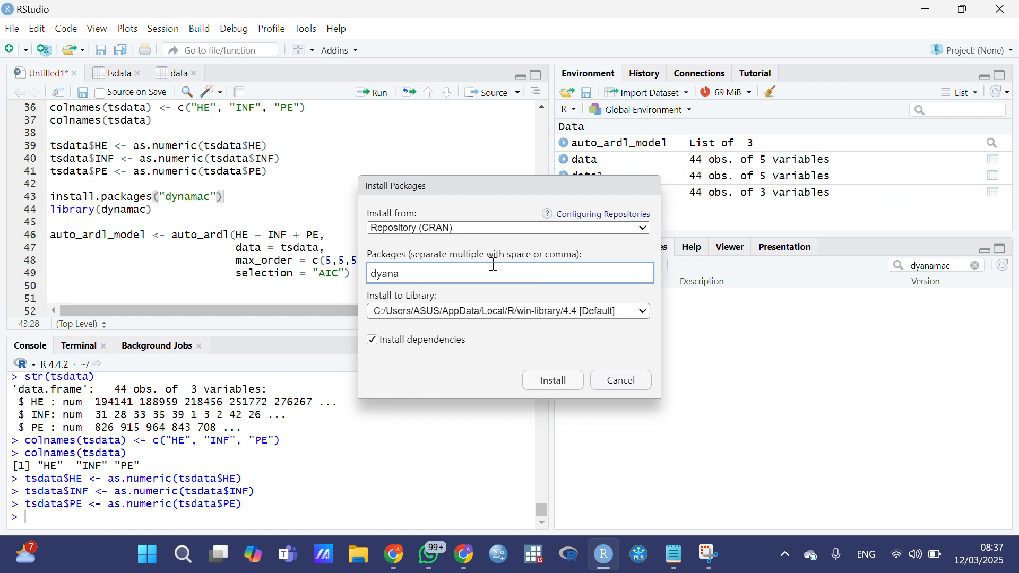
key(BackSpace)
key(BackSpace)
key(BackSpace)
key(BackSpace)
click(626, 372)
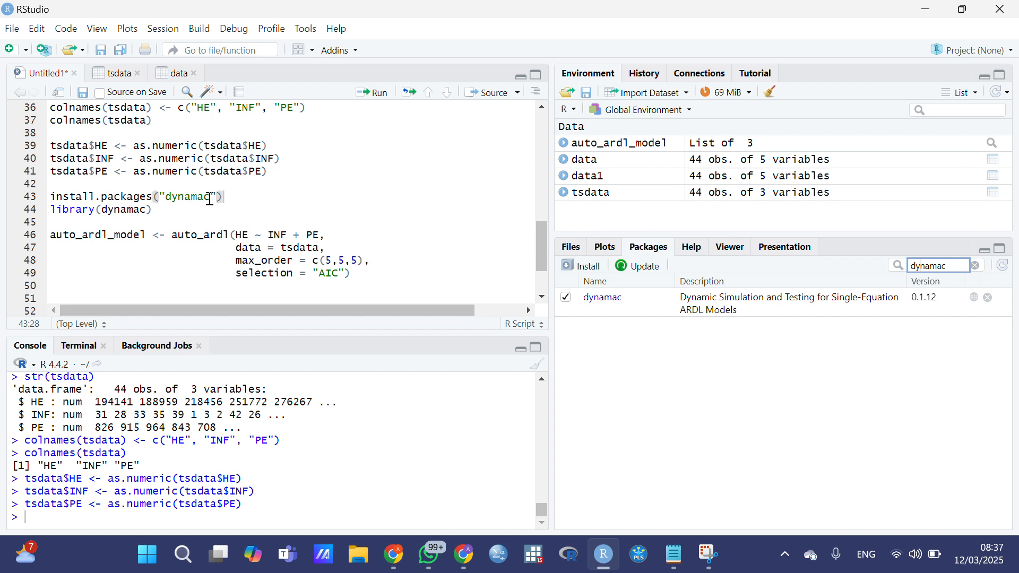
Step: Run the script's auto_ardl block that models HE ~ INF + PE on tsdata with max_order c(5,5,5) and AIC selection
scroll(188, 210, down, 1)
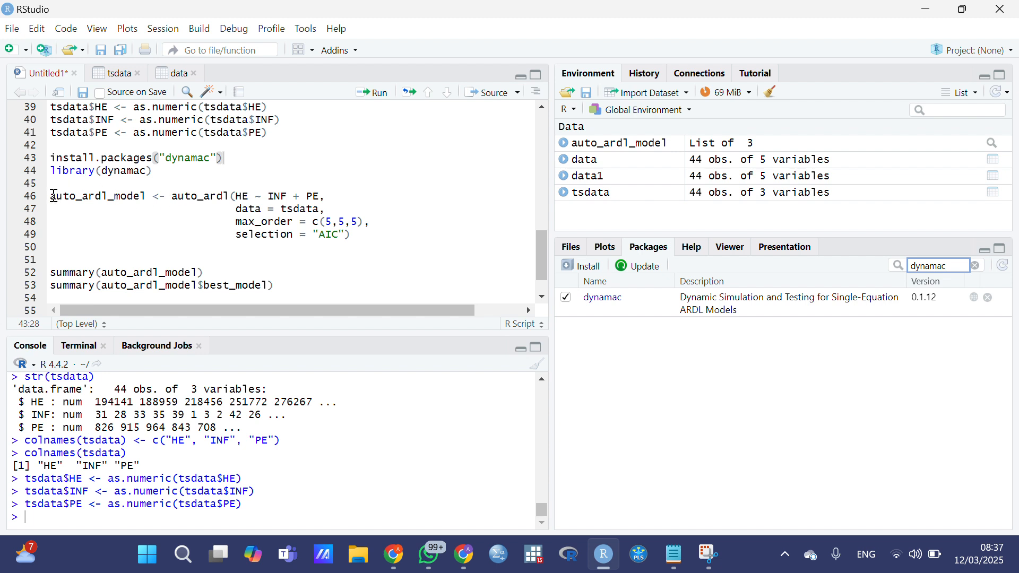
drag(54, 196, 359, 241)
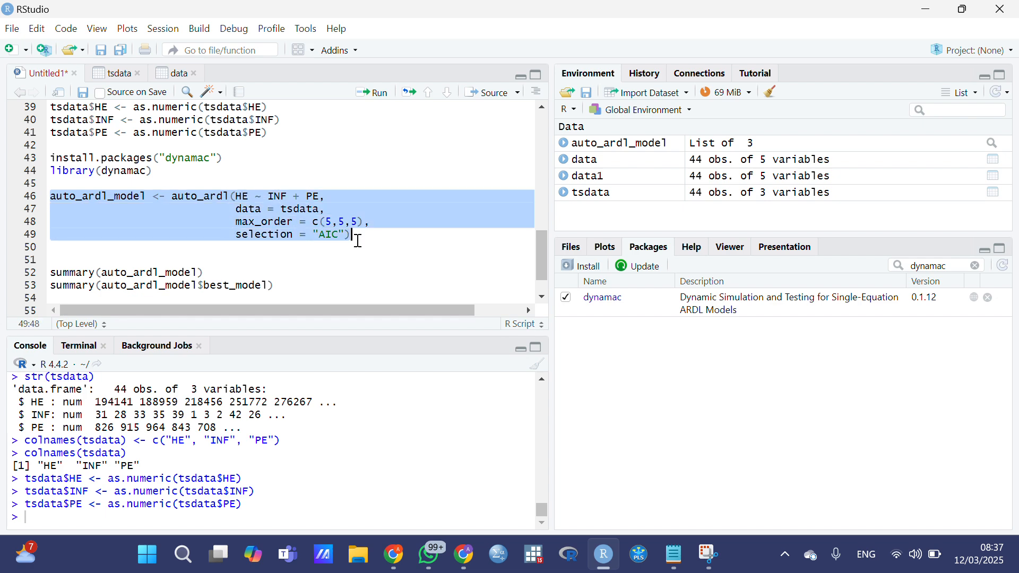
click(374, 99)
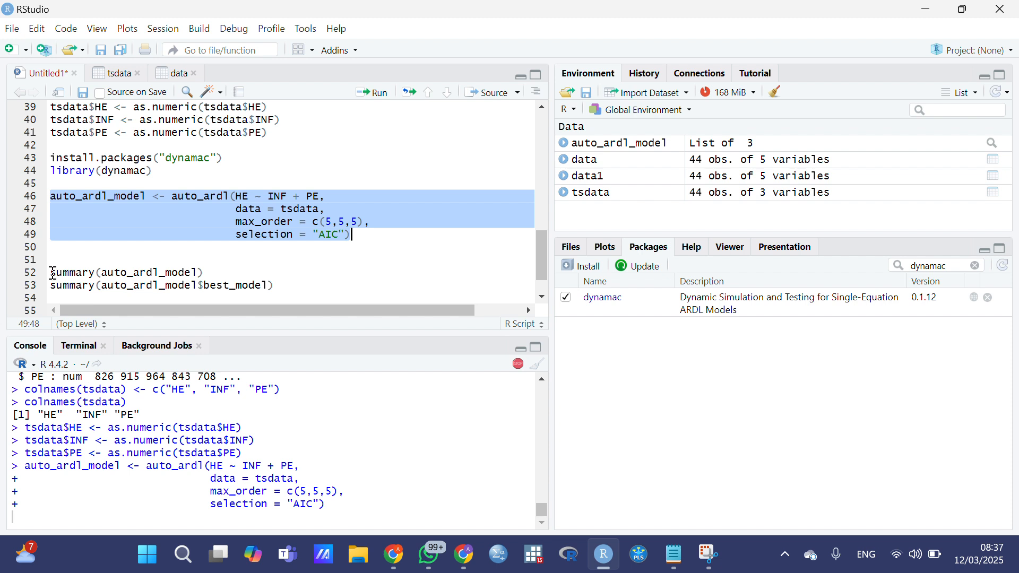
Step: Run the script lines that summarise auto_ardl_model and auto_ardl_model$best_model
click(160, 262)
drag(160, 261, 201, 272)
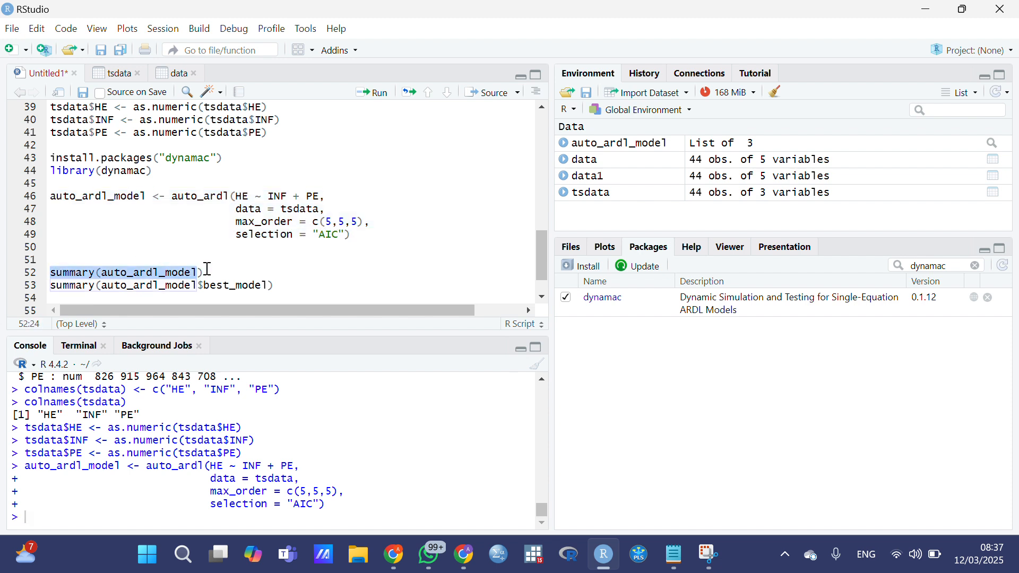
click(166, 273)
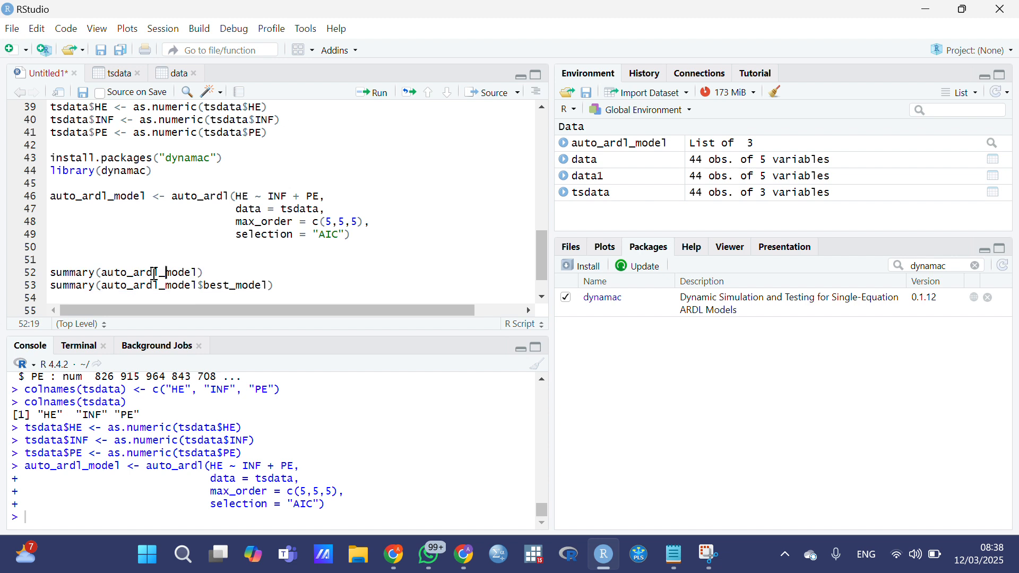
drag(53, 274, 205, 271)
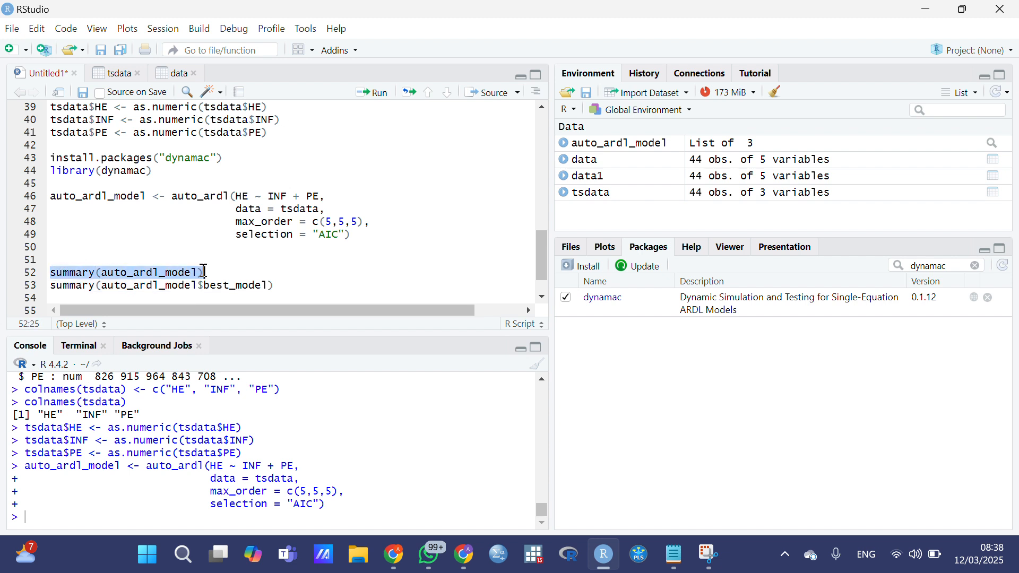
click(370, 93)
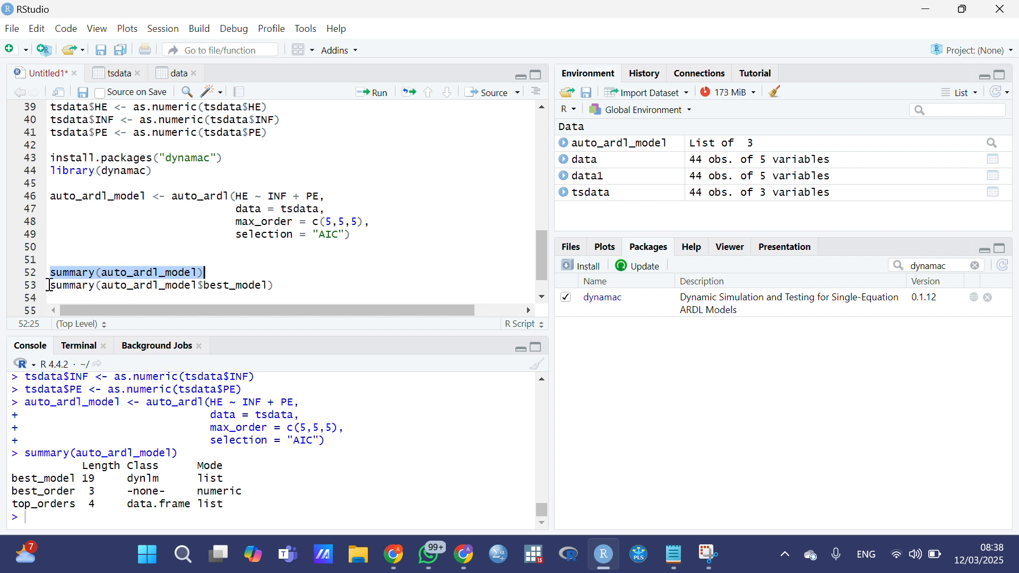
drag(50, 285, 277, 282)
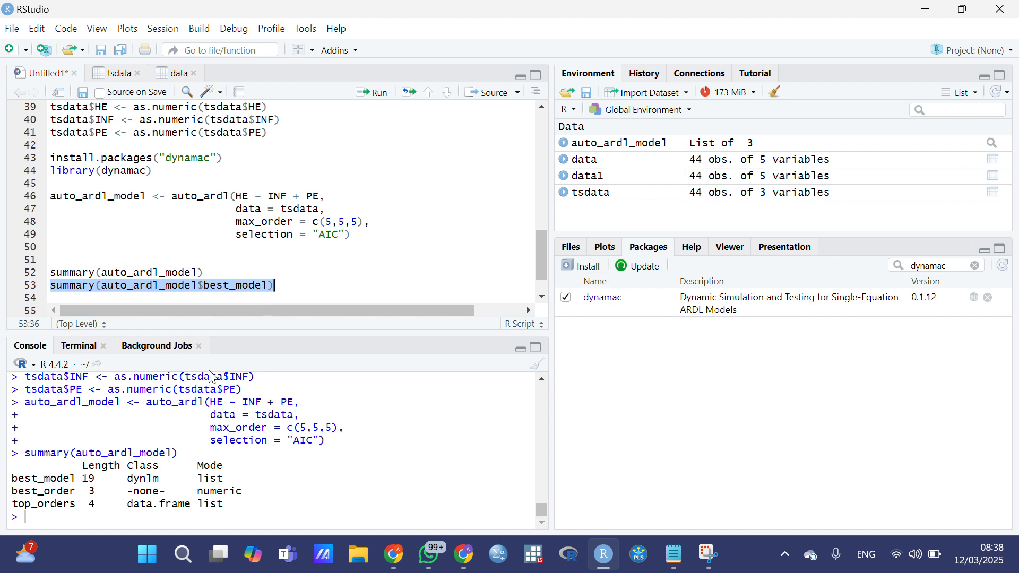
click(373, 94)
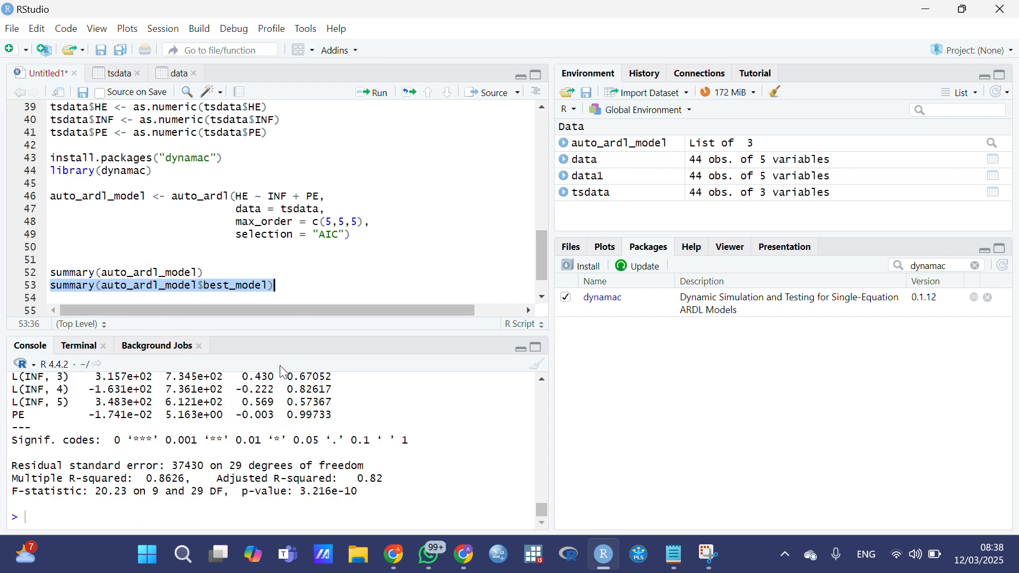
Step: Look through the best_model summary output in the console, from the coefficients back to the call and residuals
scroll(247, 467, up, 6)
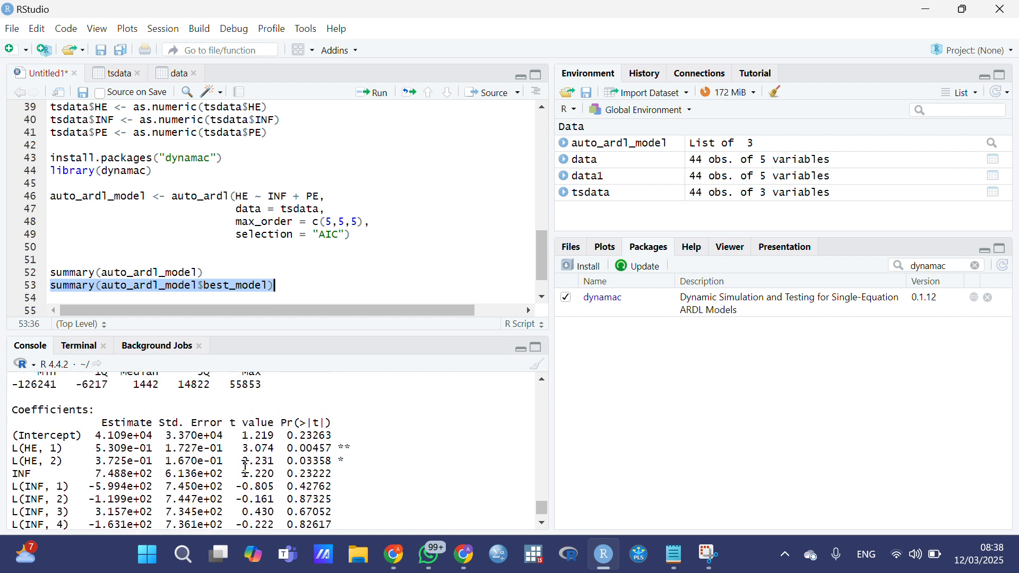
scroll(246, 470, up, 3)
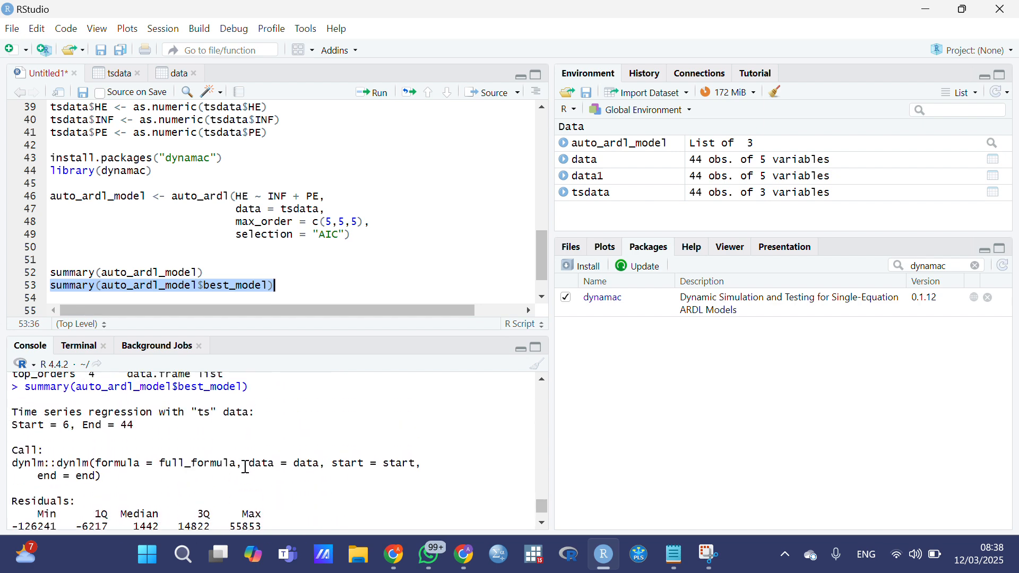
scroll(246, 467, down, 1)
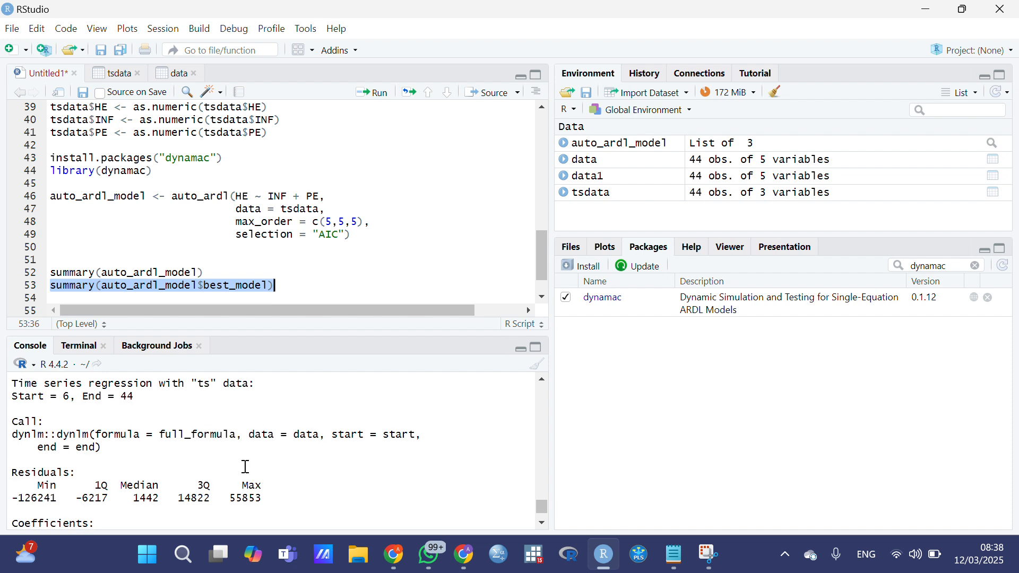
scroll(309, 253, down, 1)
scroll(308, 253, up, 1)
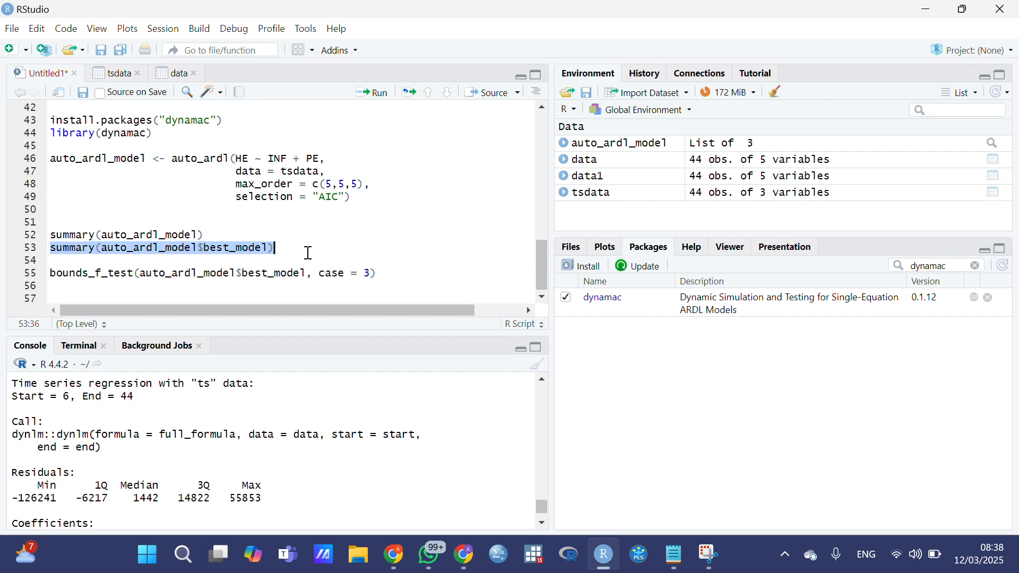
scroll(215, 457, up, 2)
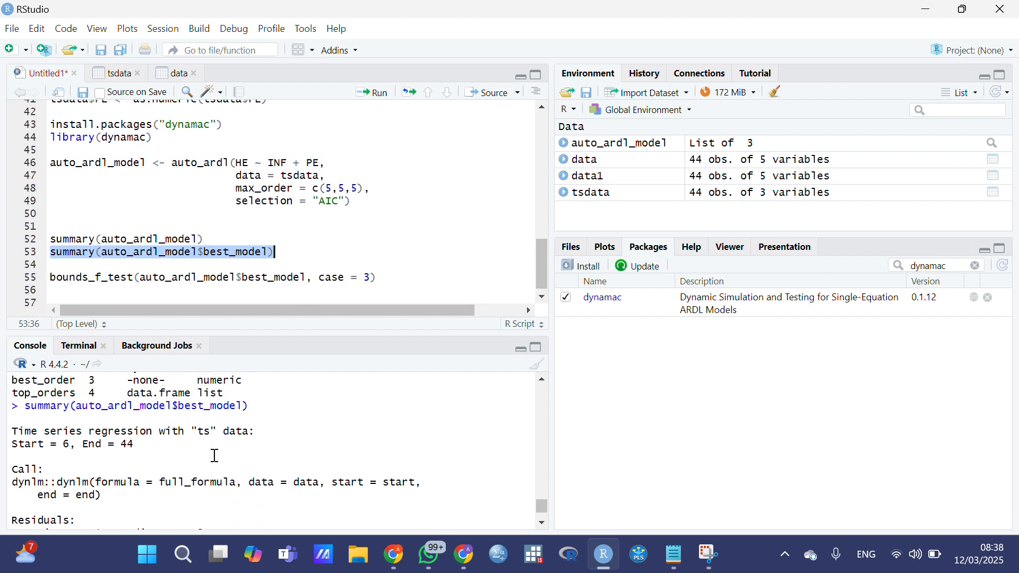
scroll(215, 457, down, 2)
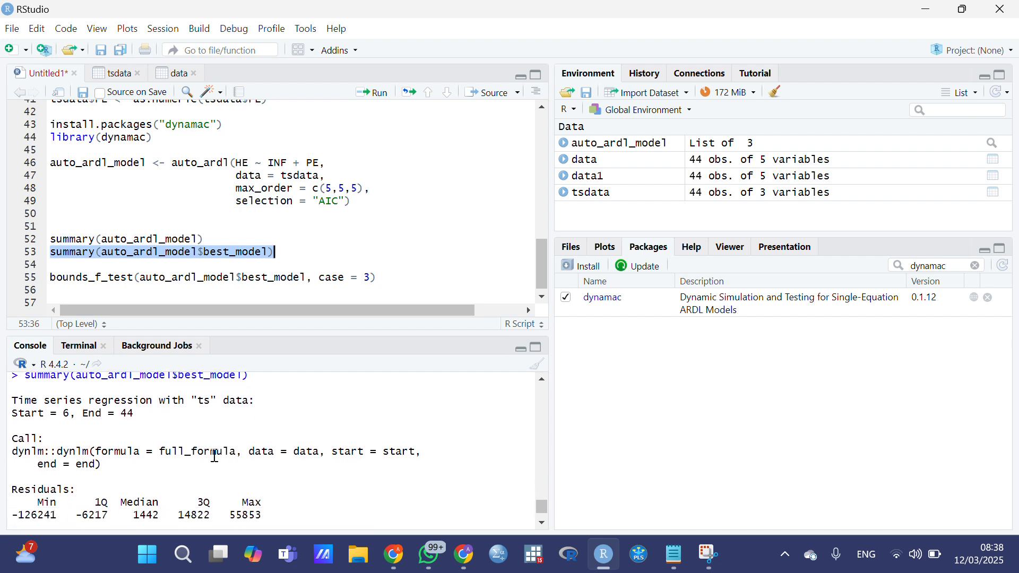
scroll(215, 456, down, 1)
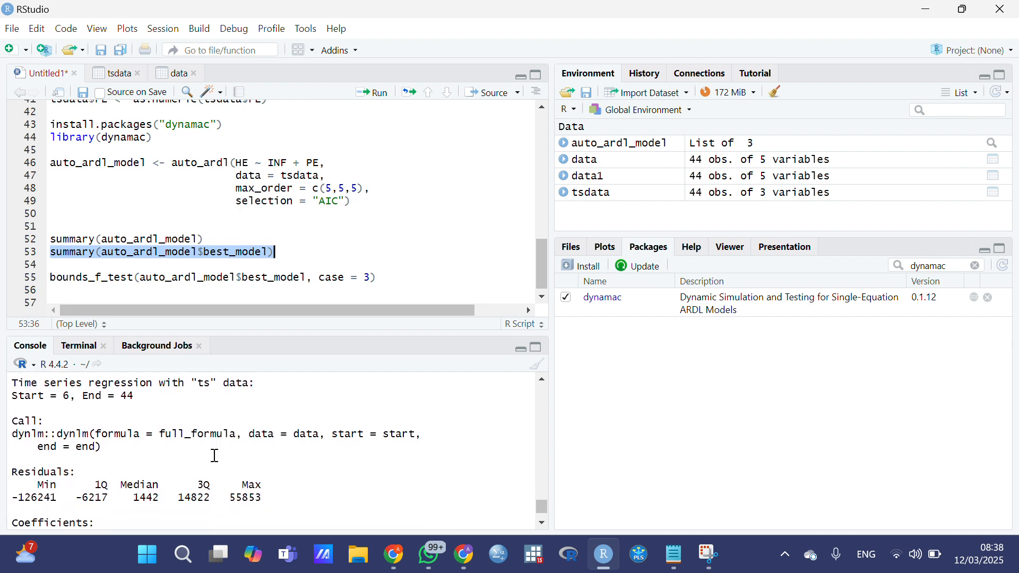
scroll(215, 456, down, 2)
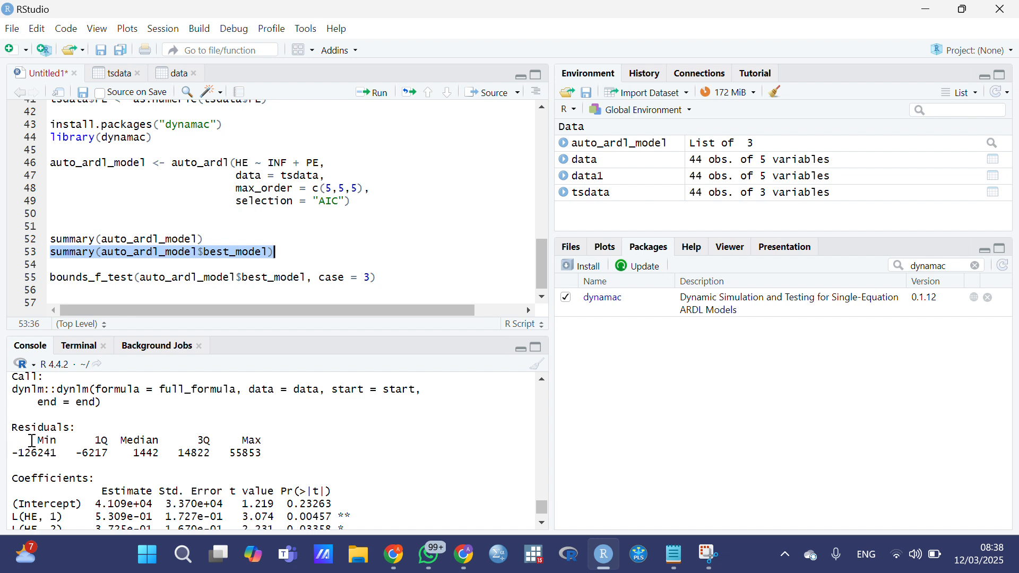
Step: Highlight the minimum and maximum residuals in the best_model summary output
drag(31, 440, 64, 452)
click(30, 458)
drag(14, 452, 62, 453)
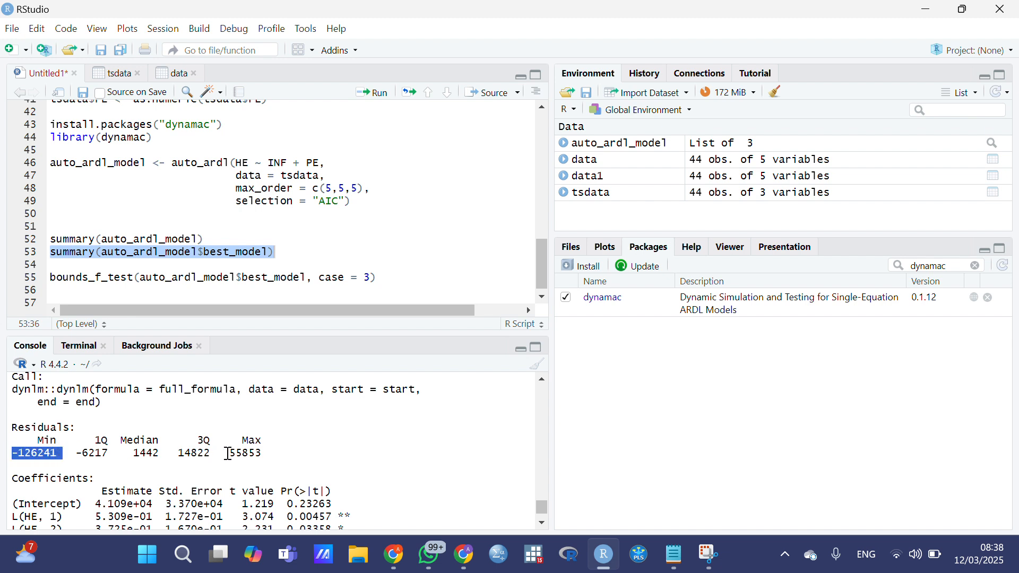
drag(229, 455, 291, 452)
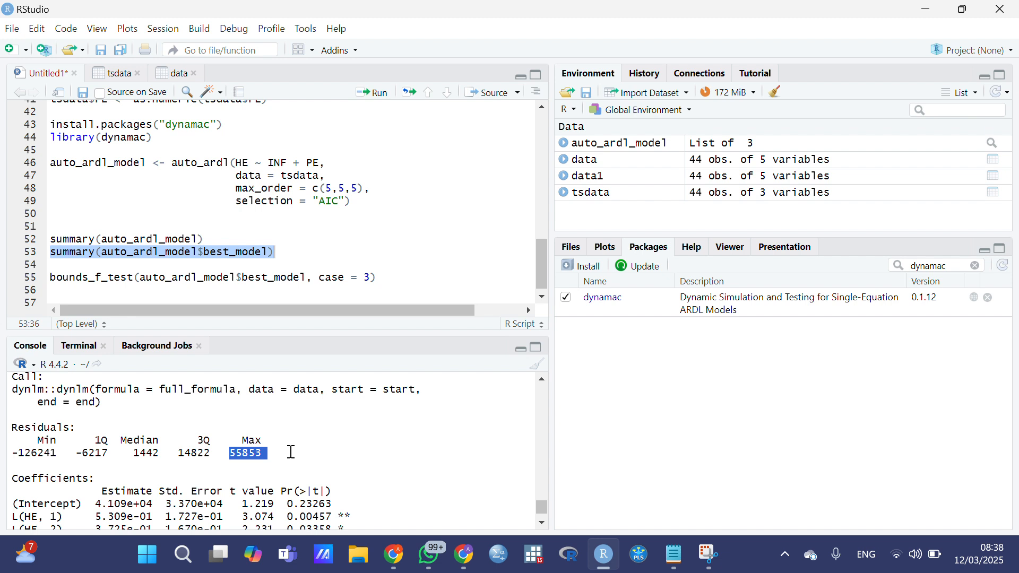
Step: Highlight the Pr(>|t|) heading and the p-values of L(HE, 1), L(HE, 2), L(INF, 3) and PE in the coefficients table
scroll(291, 452, down, 5)
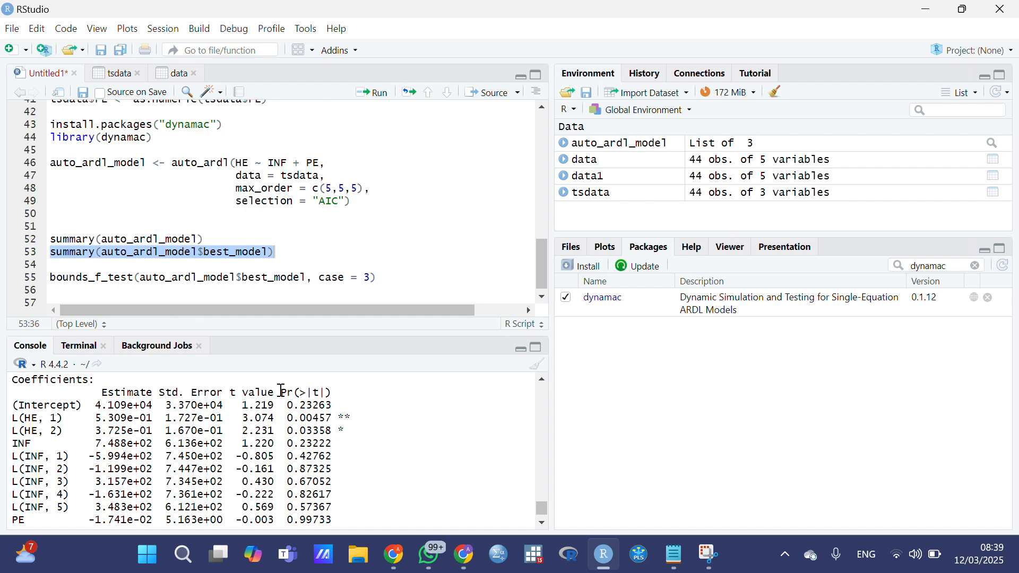
drag(281, 391, 351, 391)
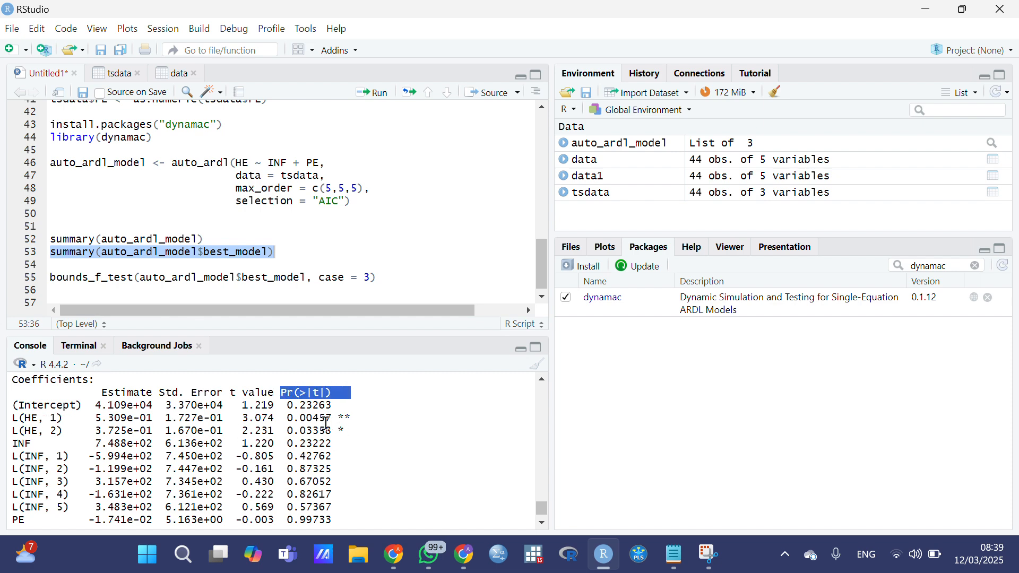
drag(287, 419, 354, 418)
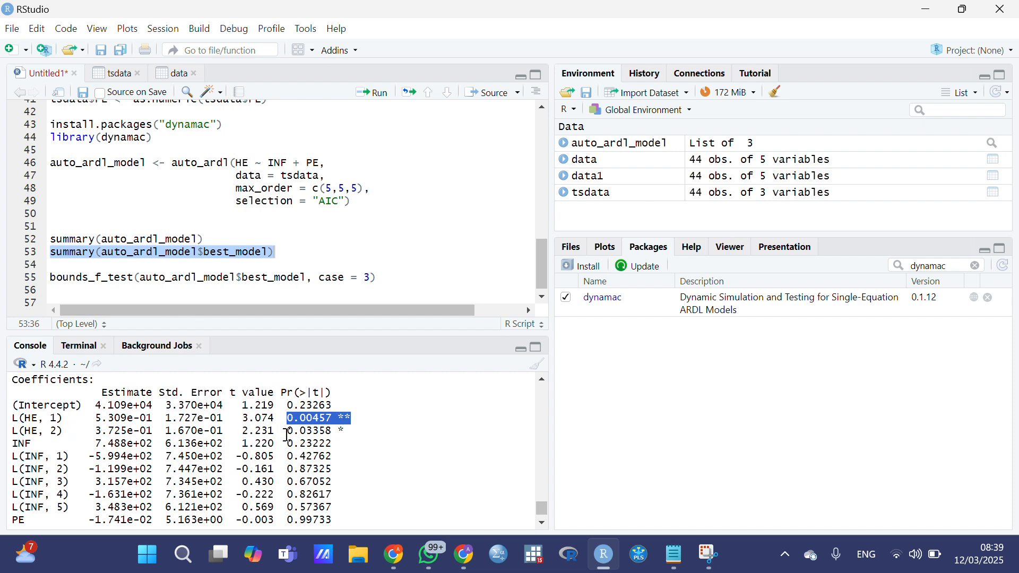
drag(287, 431, 355, 429)
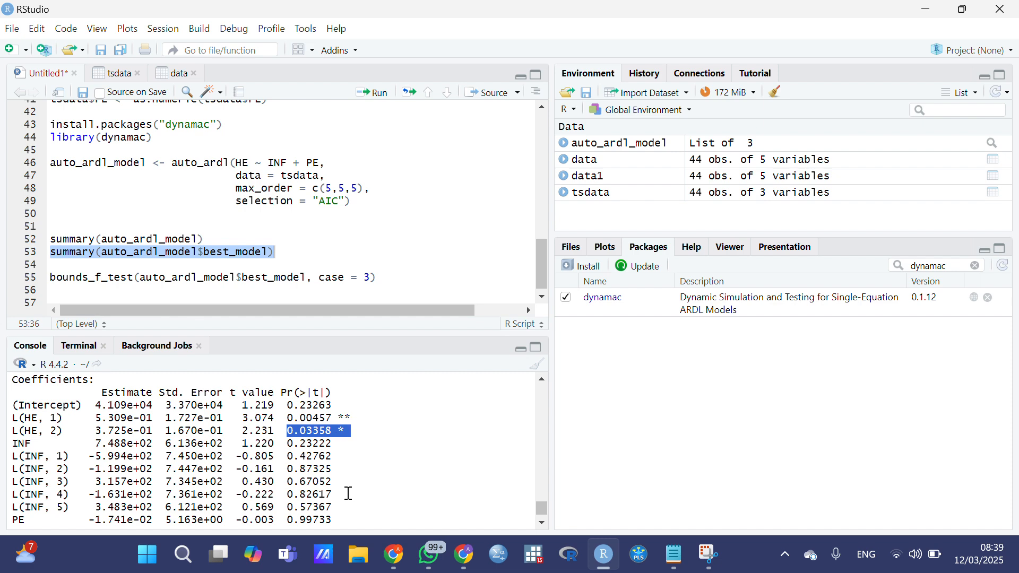
scroll(348, 491, down, 1)
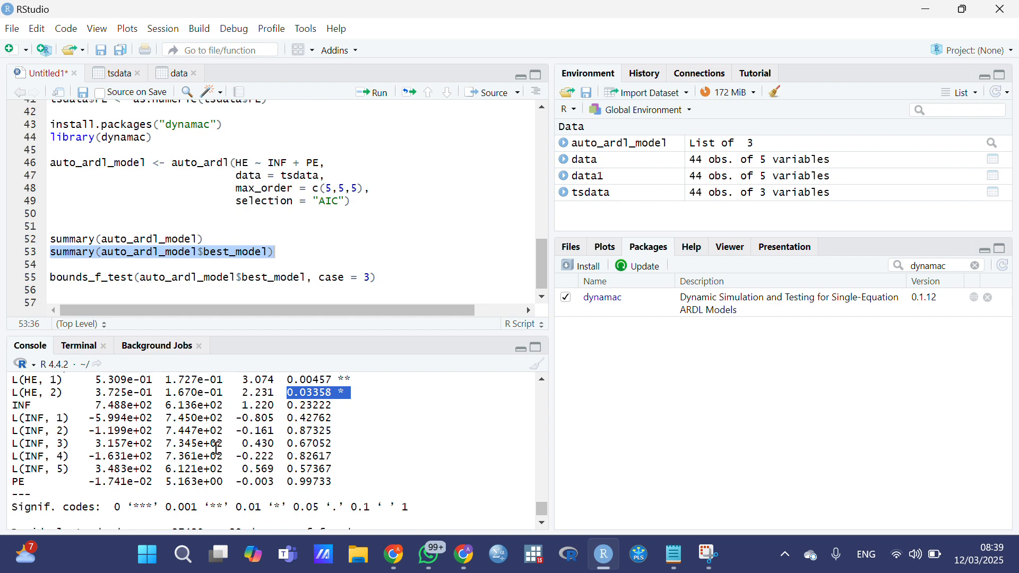
drag(286, 419, 333, 442)
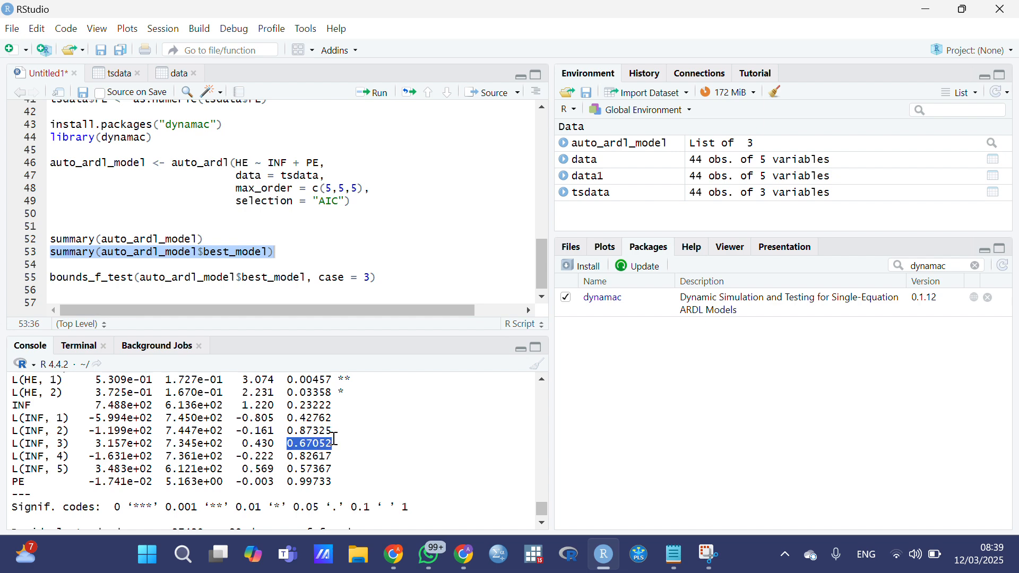
scroll(330, 440, down, 2)
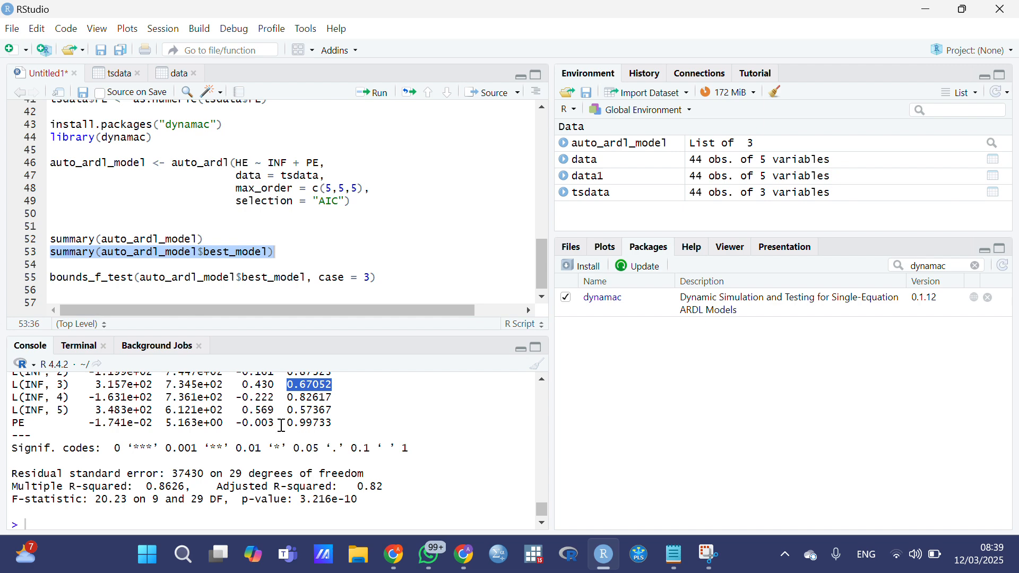
drag(281, 423, 344, 422)
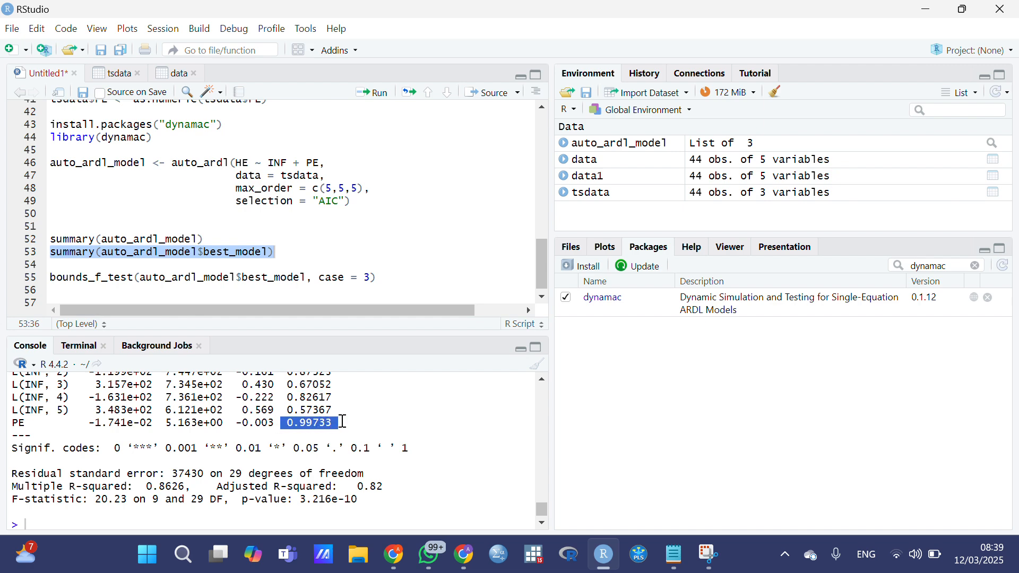
Step: Run the script line bounds_f_test(auto_ardl_model$best_model, case = 3) to test the best model for cointegration
scroll(344, 422, down, 1)
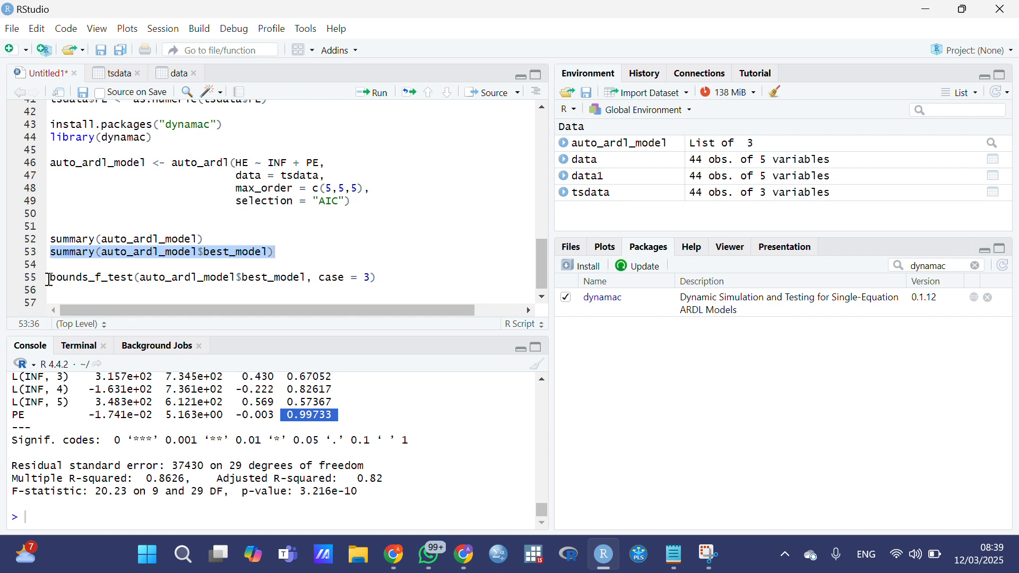
click(425, 24)
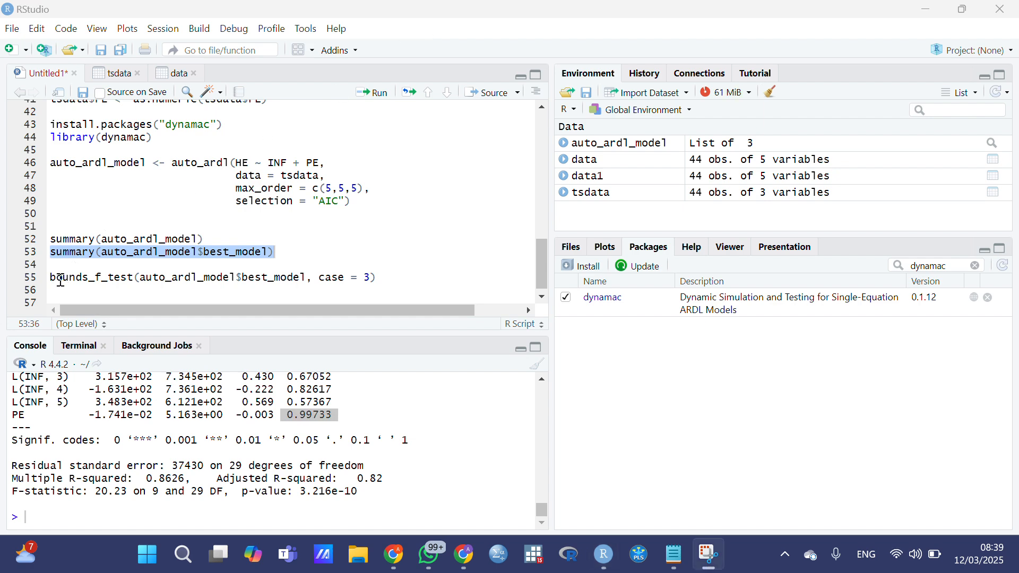
drag(52, 277, 380, 277)
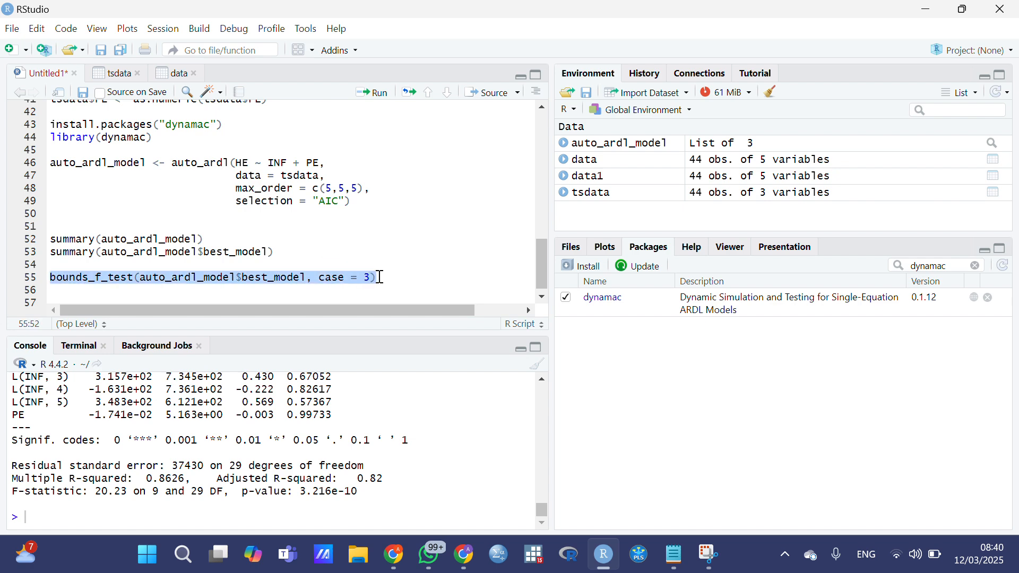
click(378, 106)
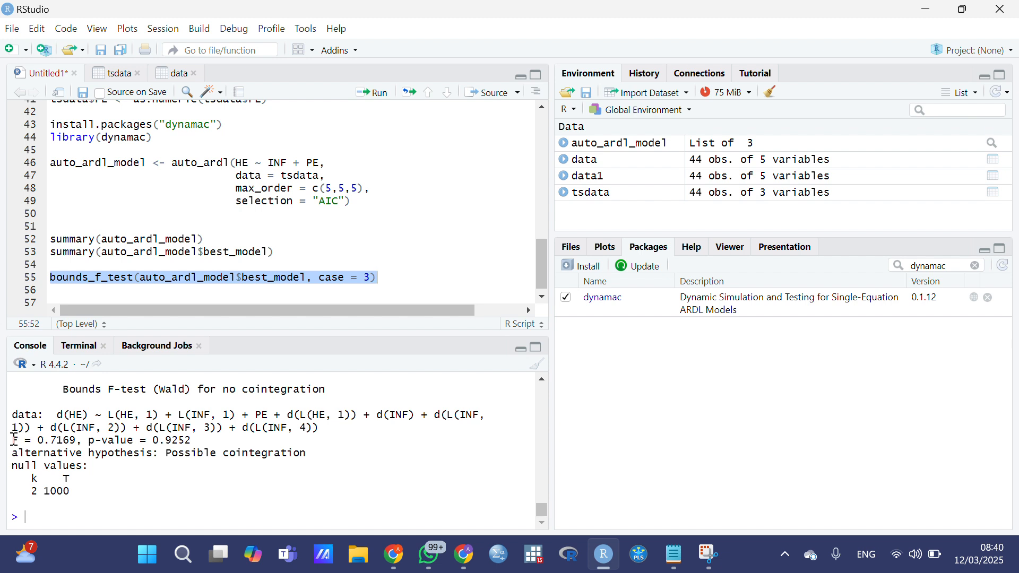
Step: Highlight the F statistic and the p-value in the bounds F-test output, and clear the highlight
drag(14, 441, 80, 442)
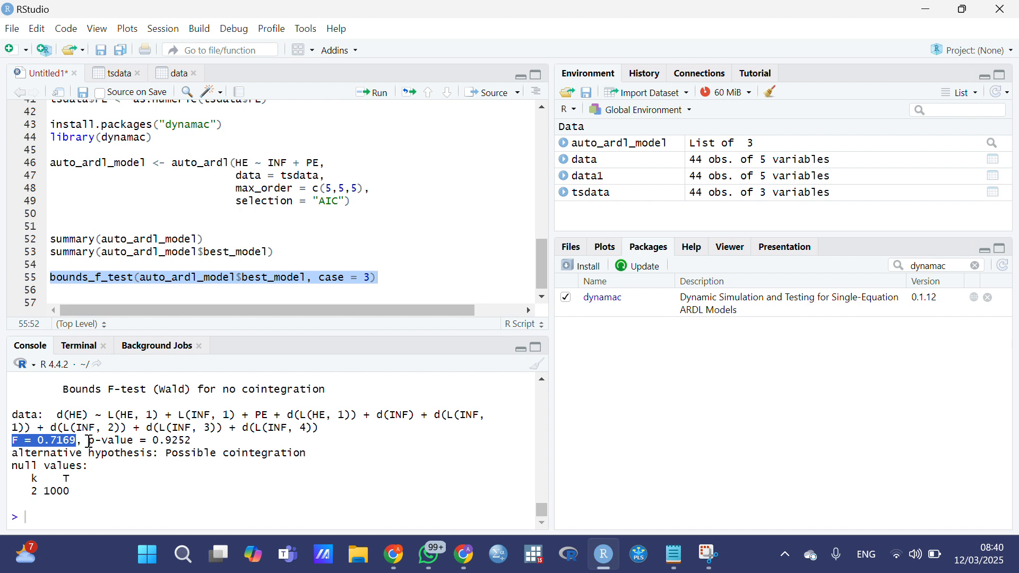
drag(89, 441, 195, 442)
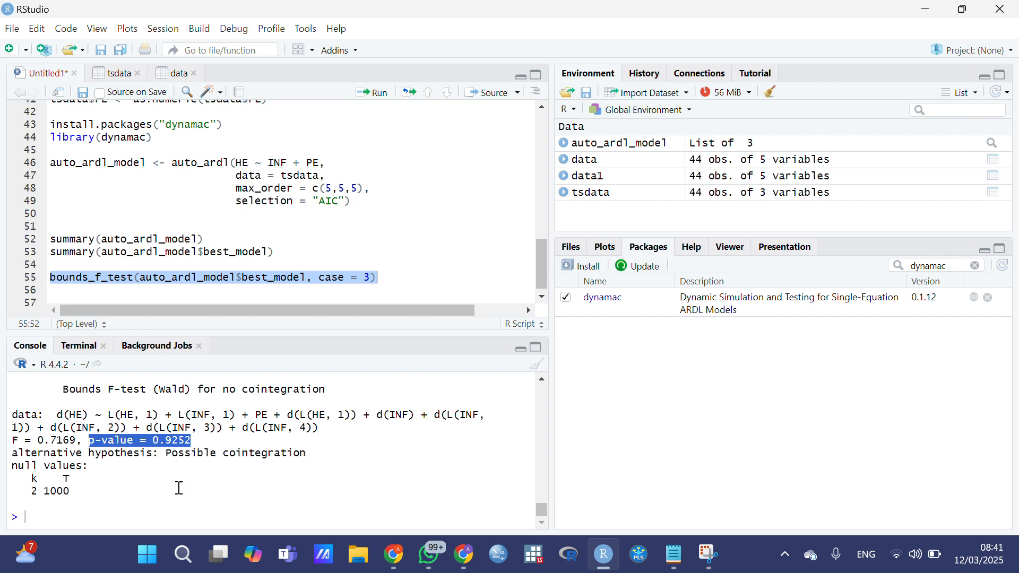
click(220, 479)
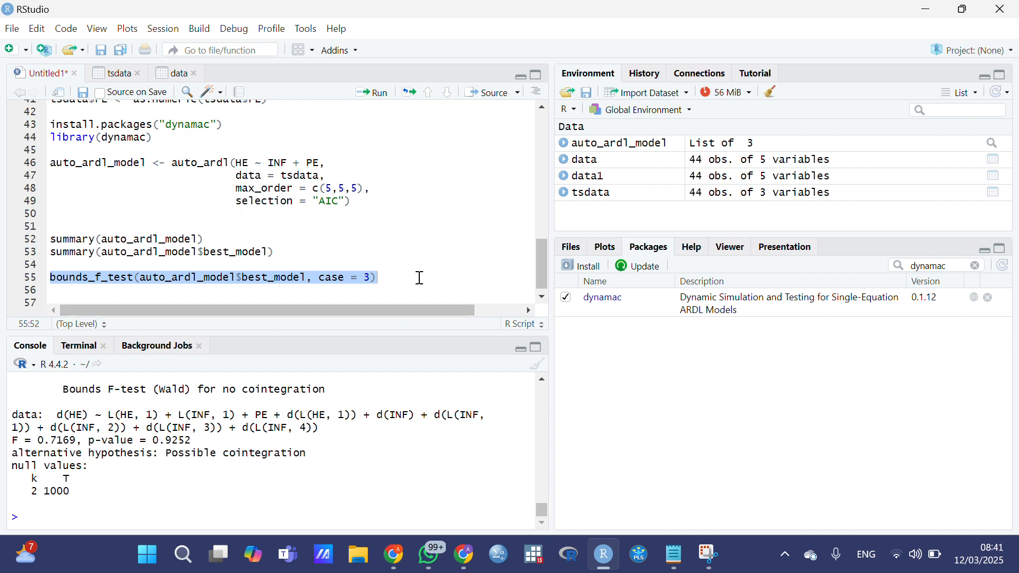